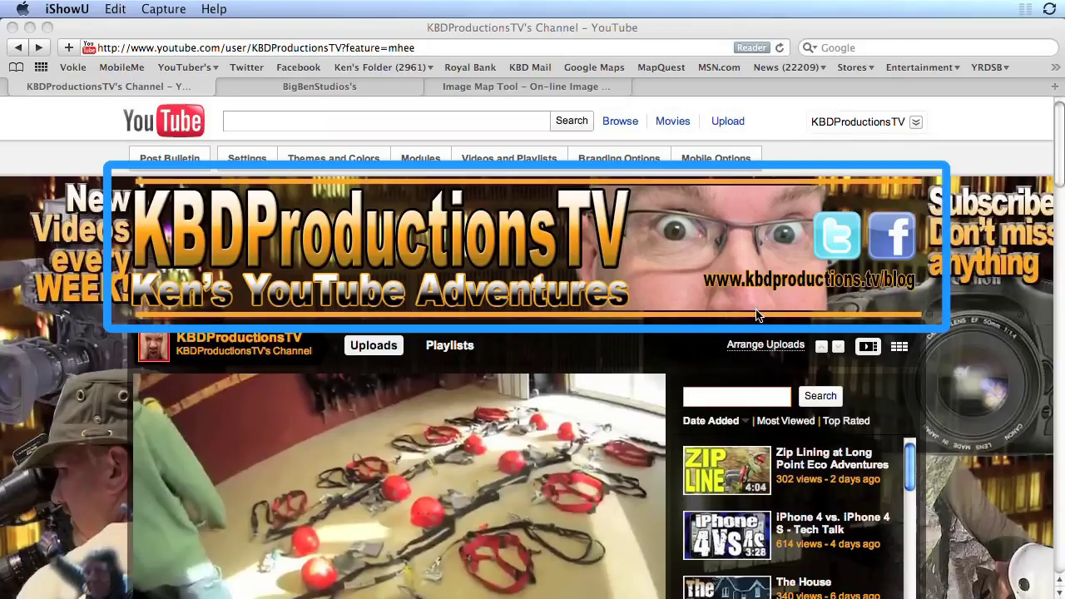
Create a transparent 960 × 150 px, 72 ppi document and move its window lower.
click(329, 86)
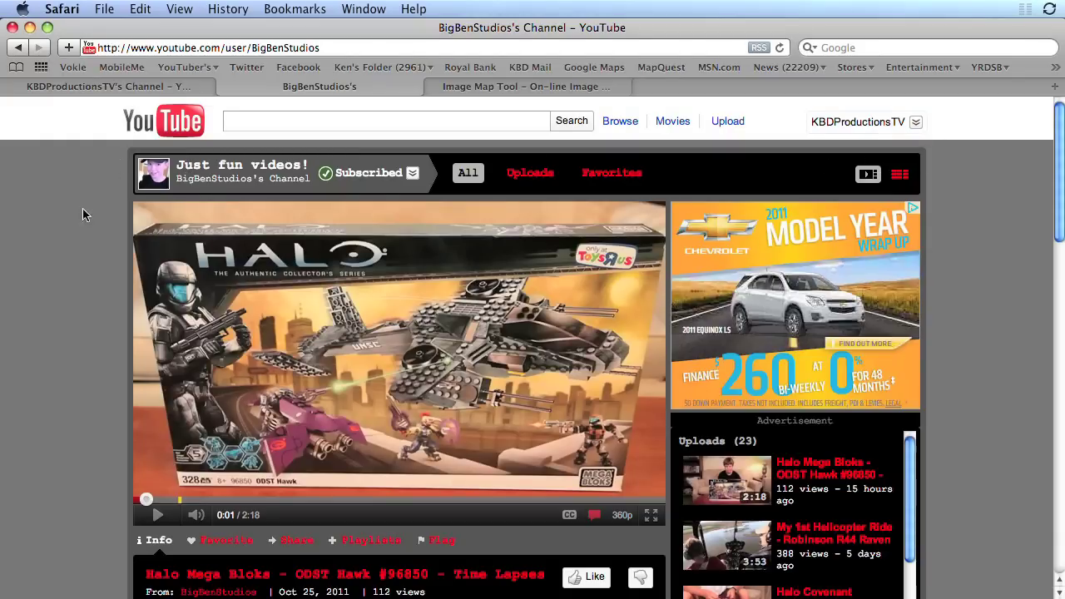
click(121, 89)
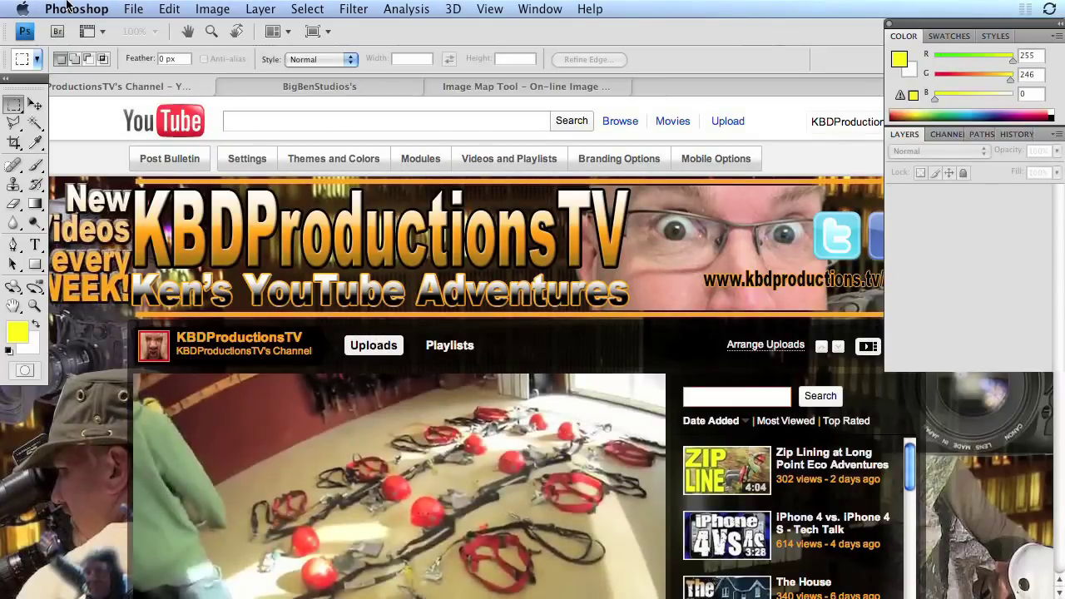
click(133, 8)
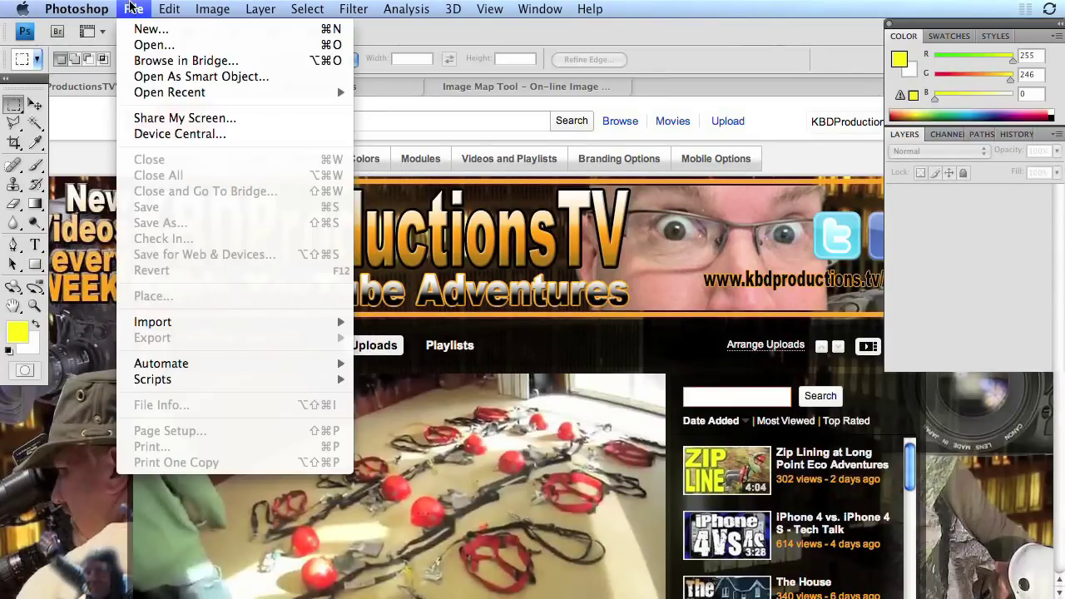
click(141, 30)
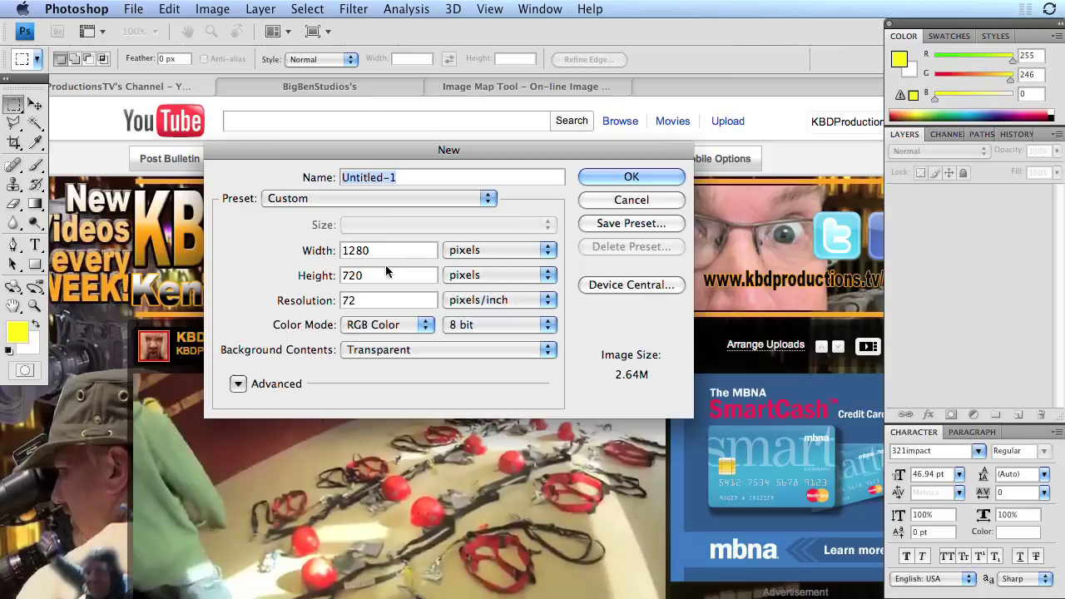
key(Tab)
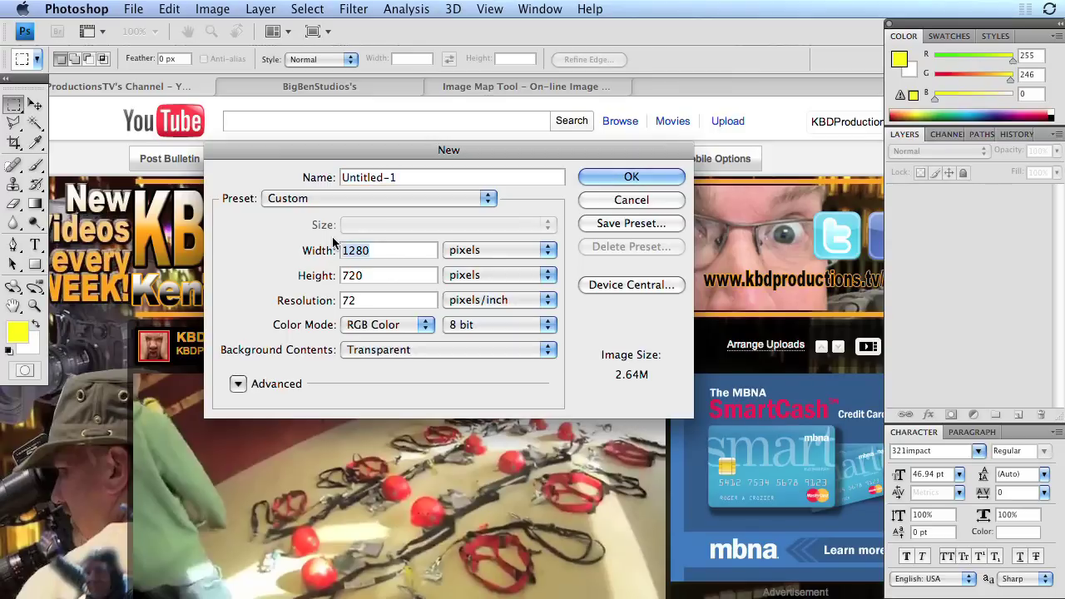
text(960)
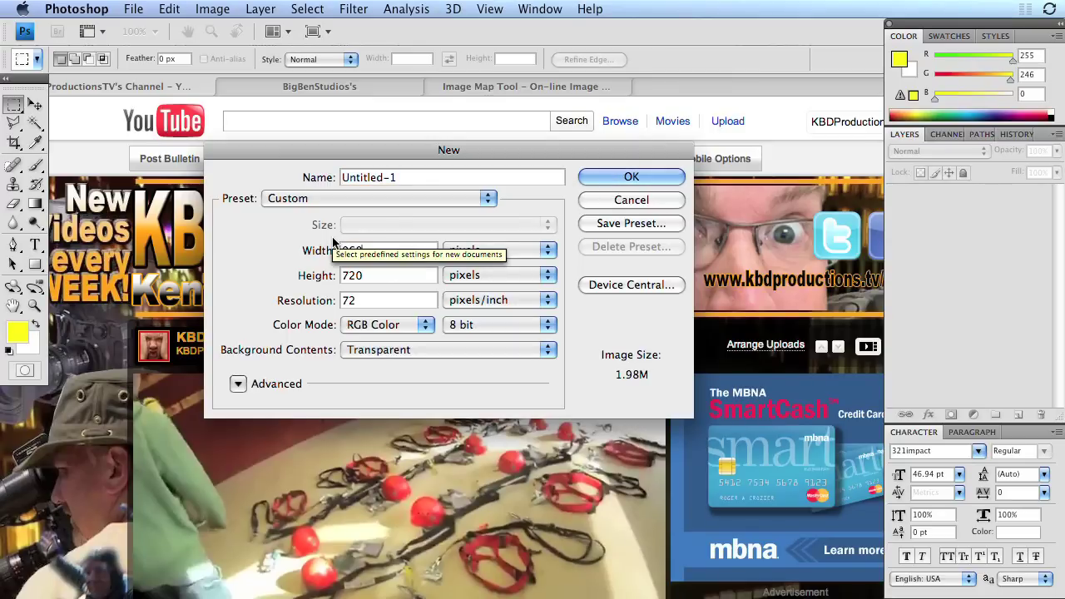
key(Tab)
text(150)
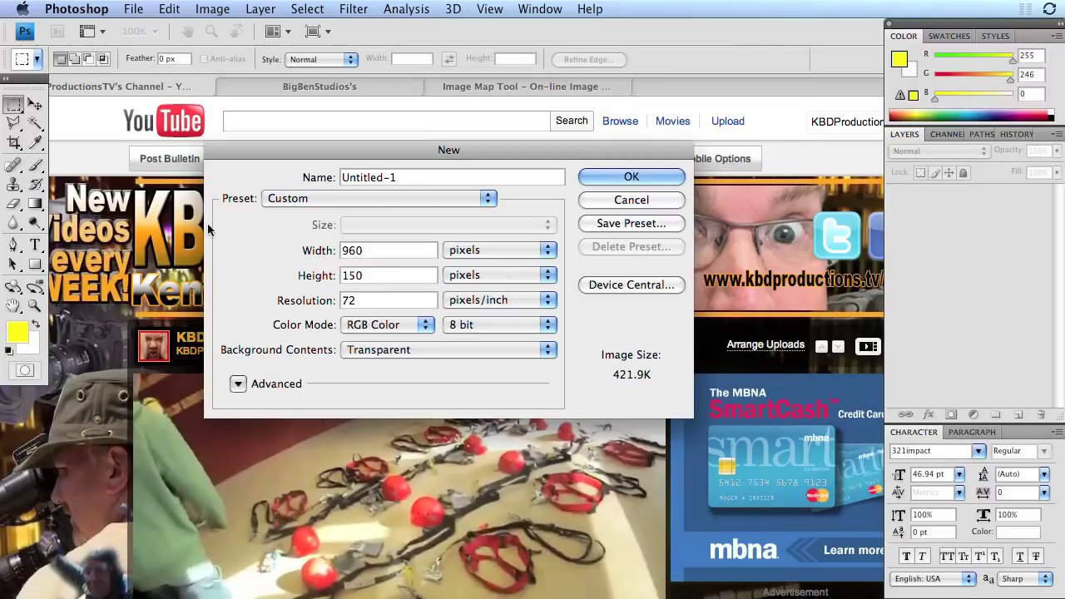
key(Tab)
text(72)
click(630, 176)
drag(529, 87, 537, 174)
Type the title KBDProductionsTV as a text layer near the canvas's left edge.
click(35, 245)
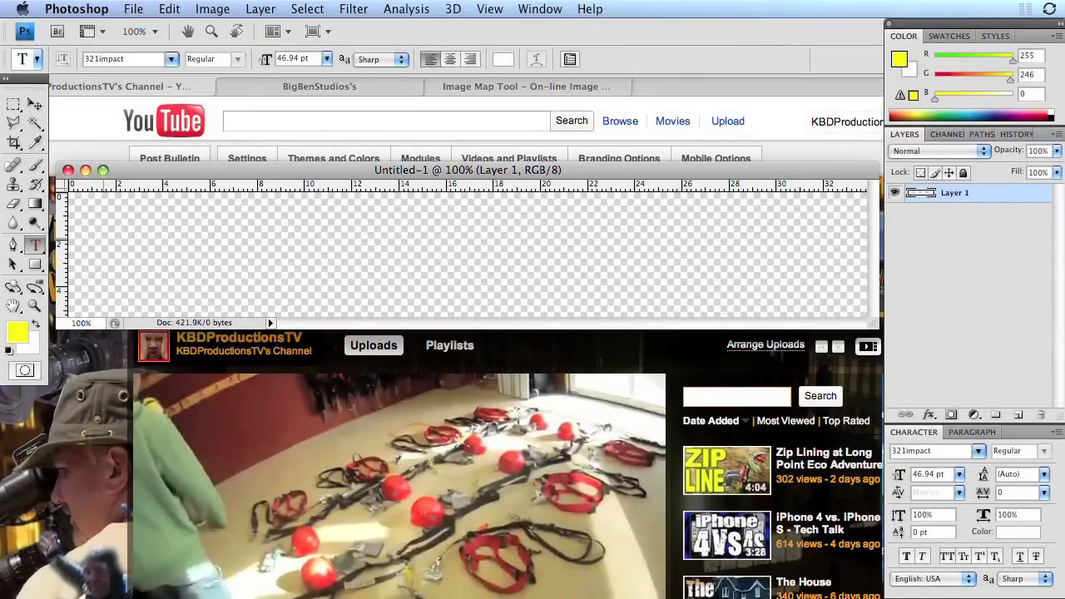
click(128, 238)
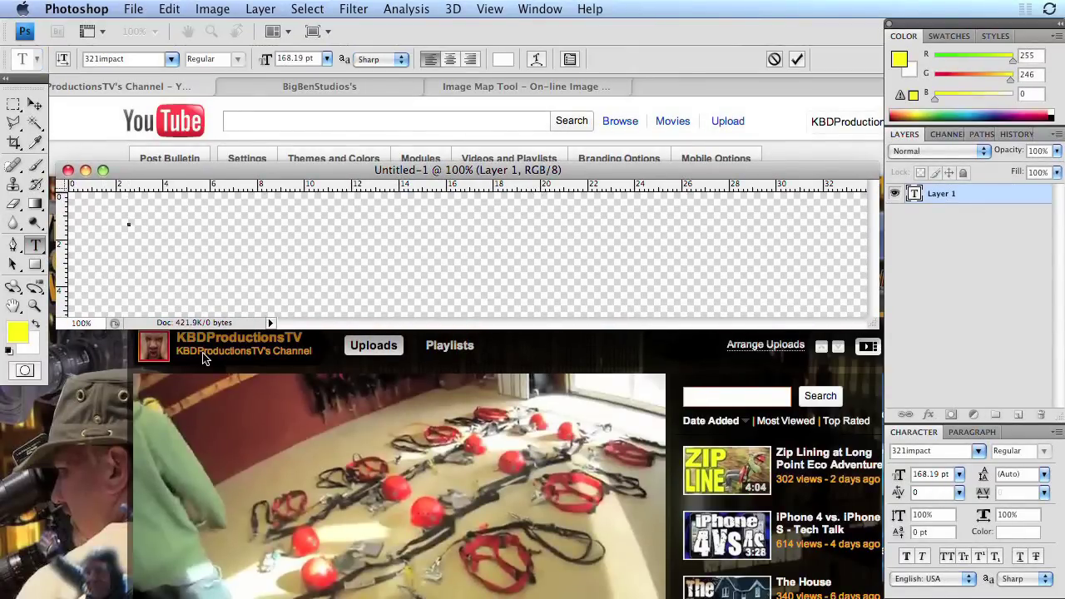
text(KBDPRO)
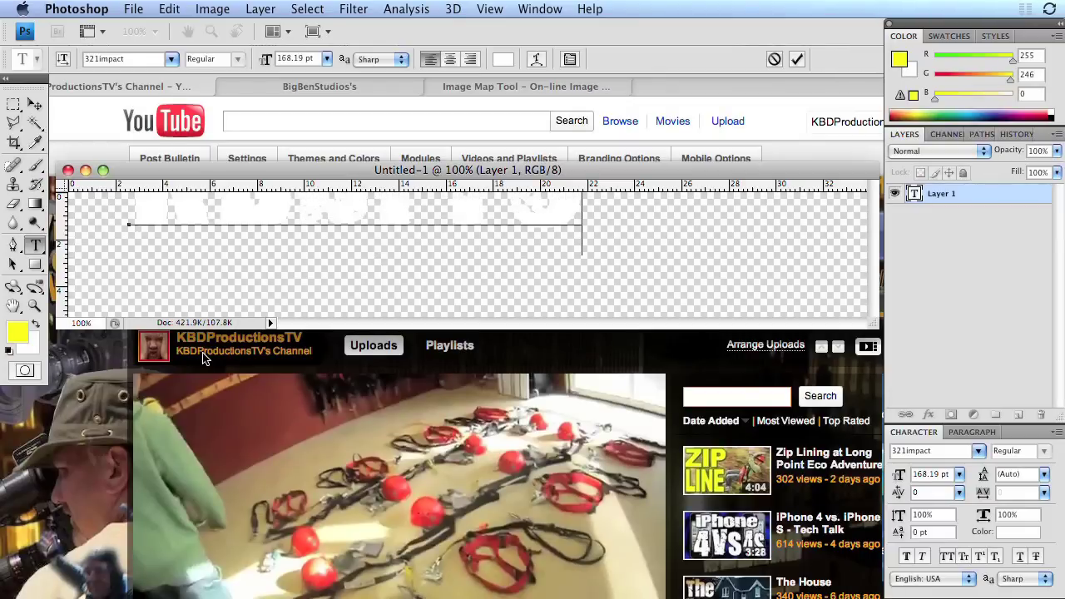
text(DUCT)
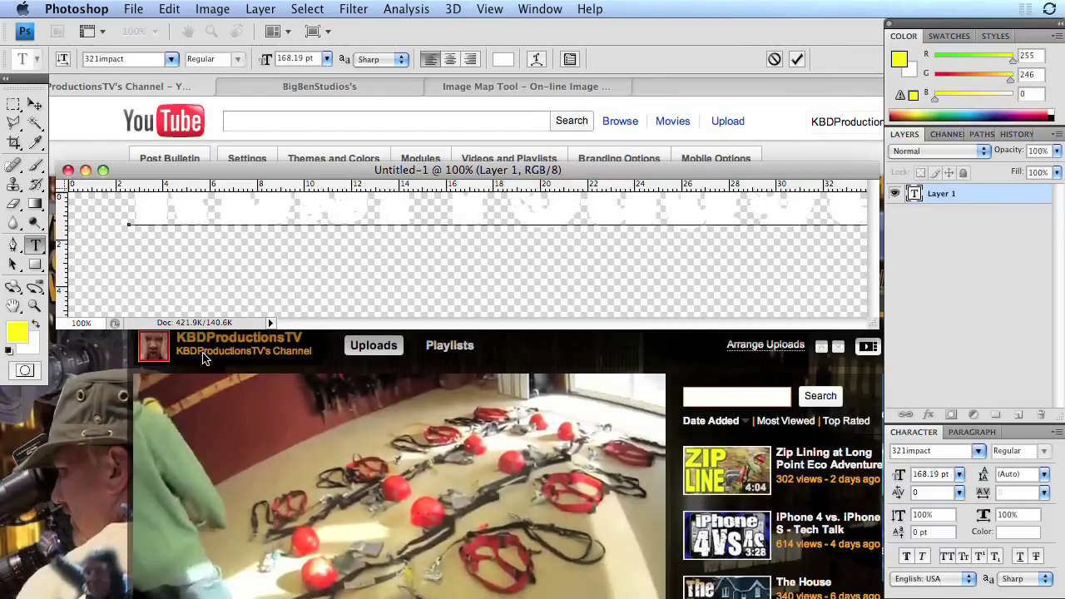
key(super+Return)
key(v)
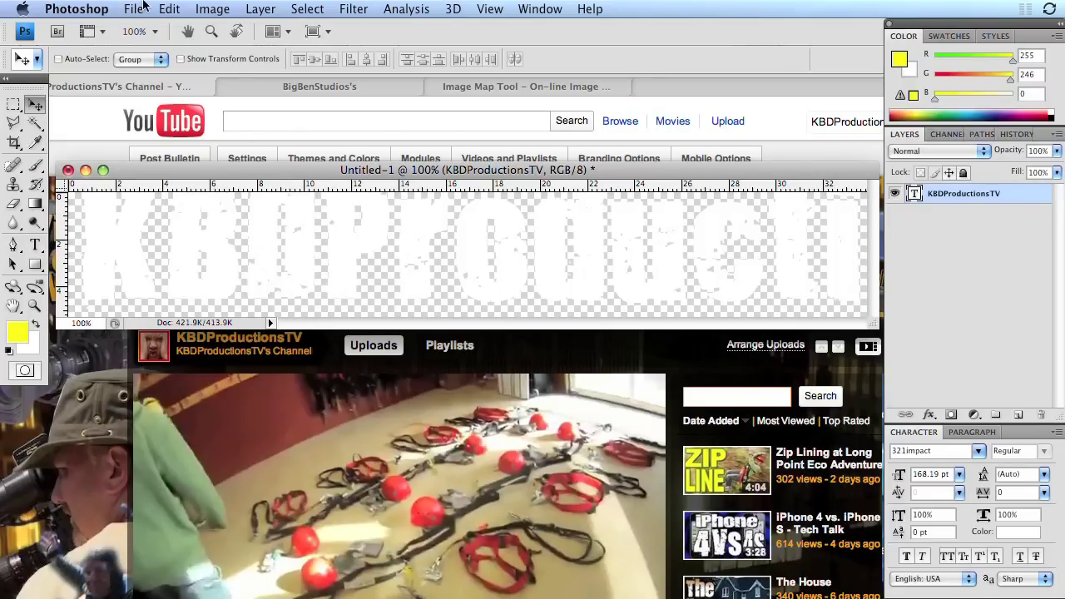
Free-transform the title to span the left half and stretch it to the banner's height.
click(179, 8)
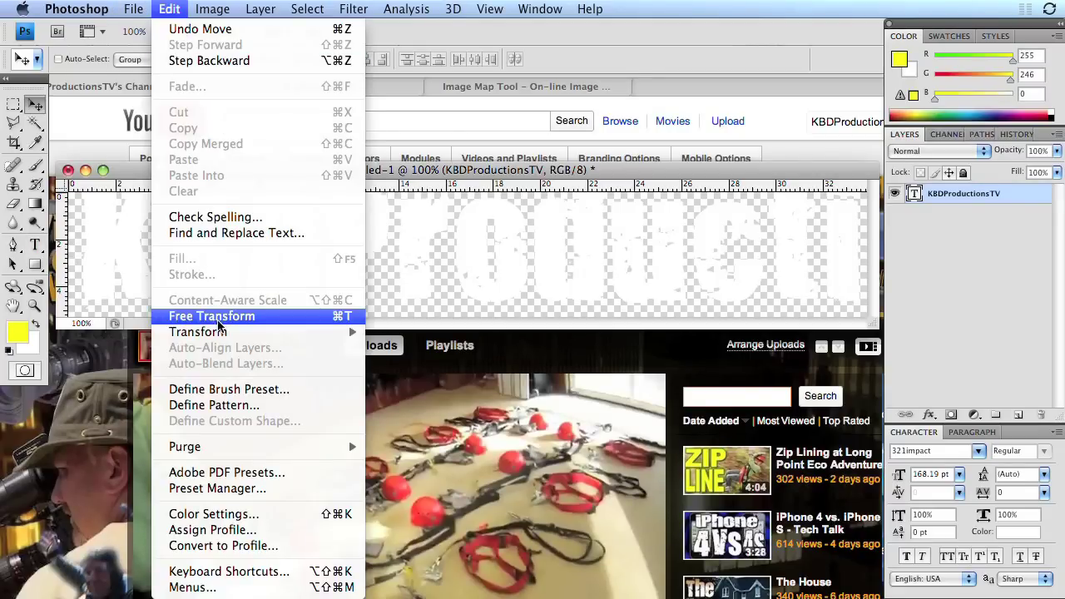
mouse_move(298, 337)
click(394, 358)
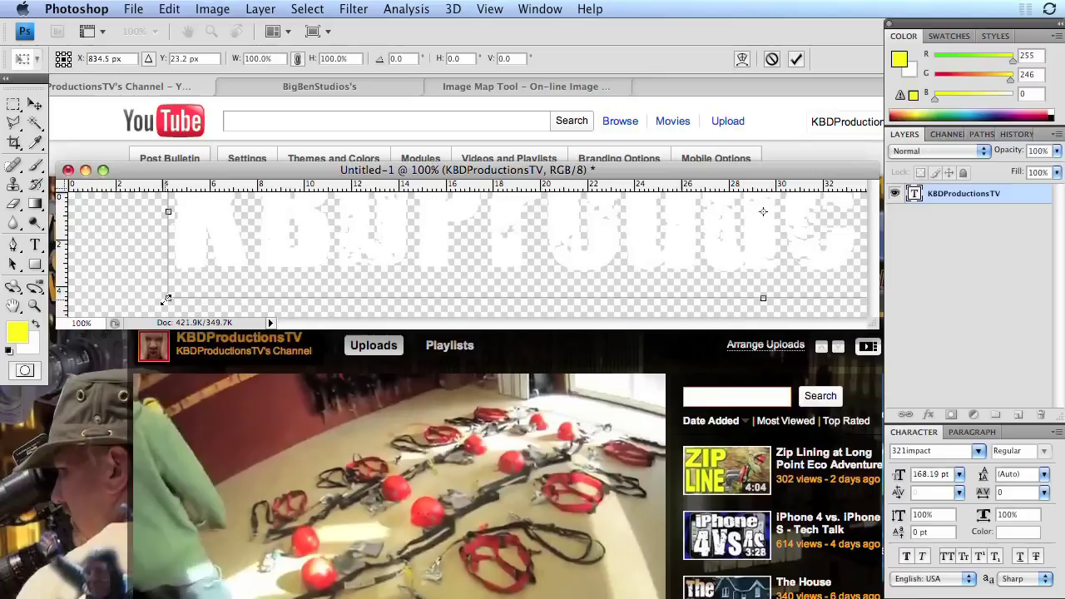
drag(166, 299, 460, 281)
drag(362, 296, 132, 285)
drag(190, 246, 175, 226)
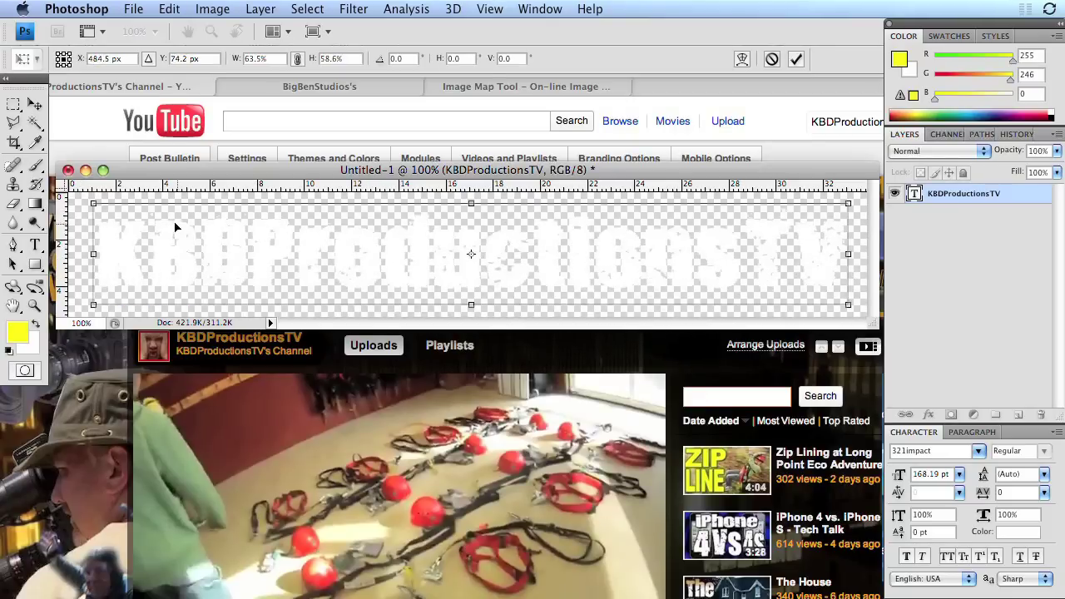
drag(847, 305, 573, 311)
drag(474, 272, 449, 251)
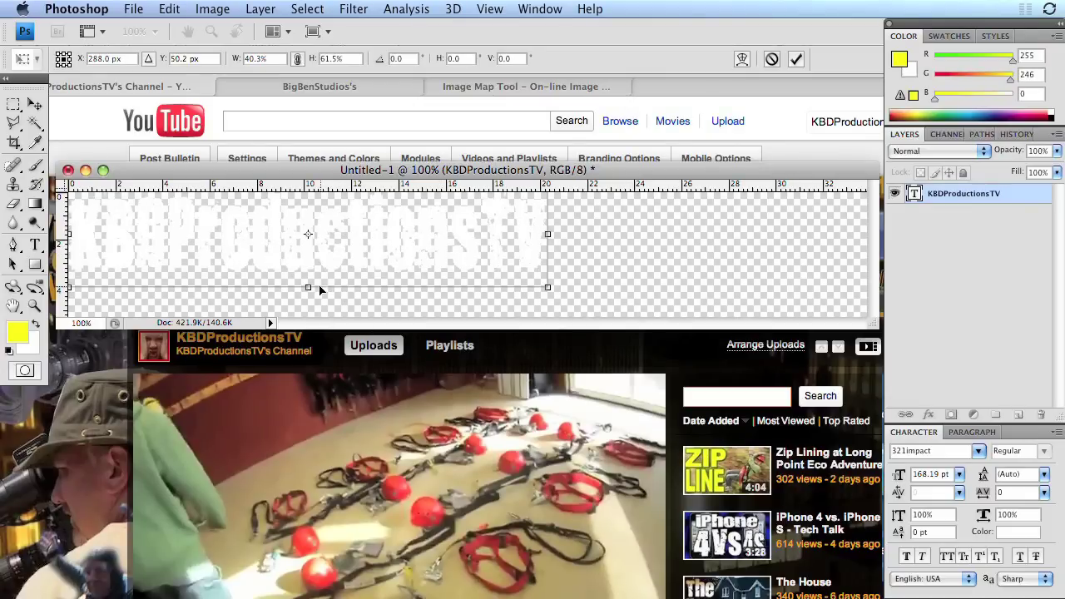
drag(308, 287, 309, 325)
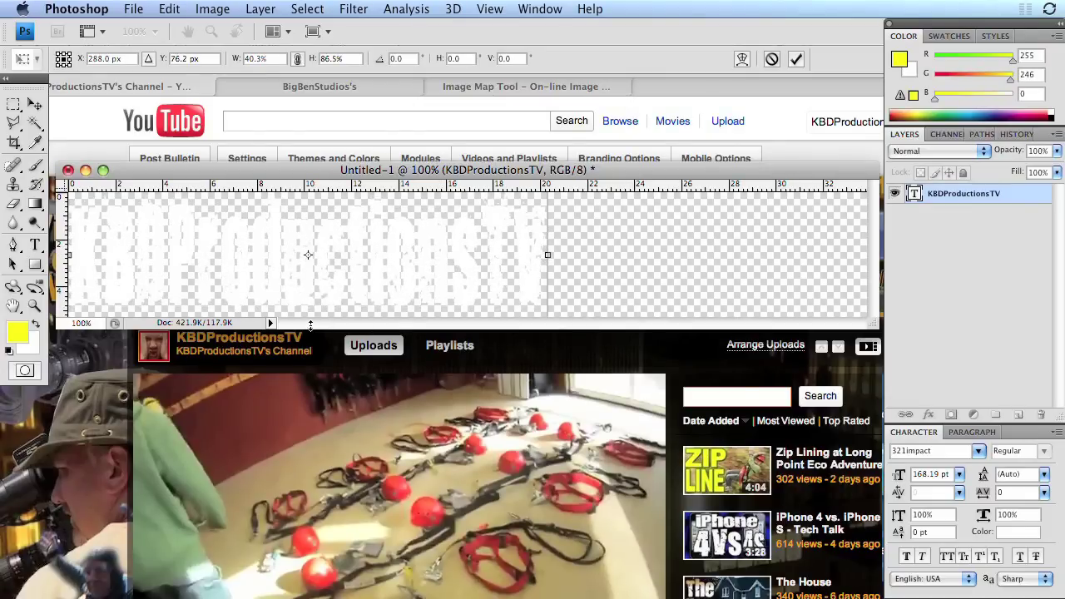
Commit the title's new size and give it a 3 px black outside stroke.
key(Return)
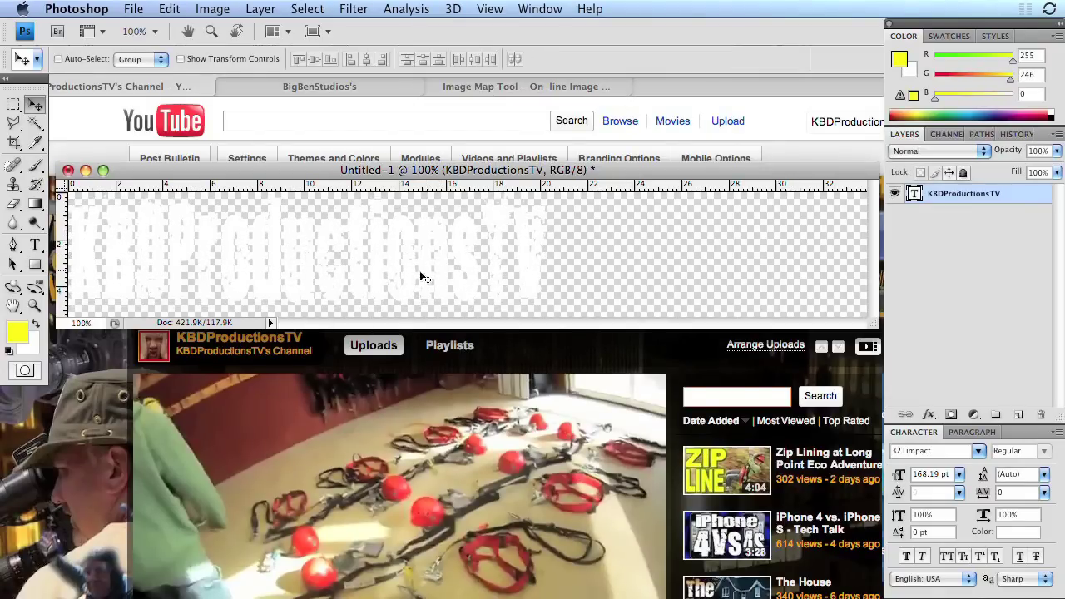
double_click(1032, 197)
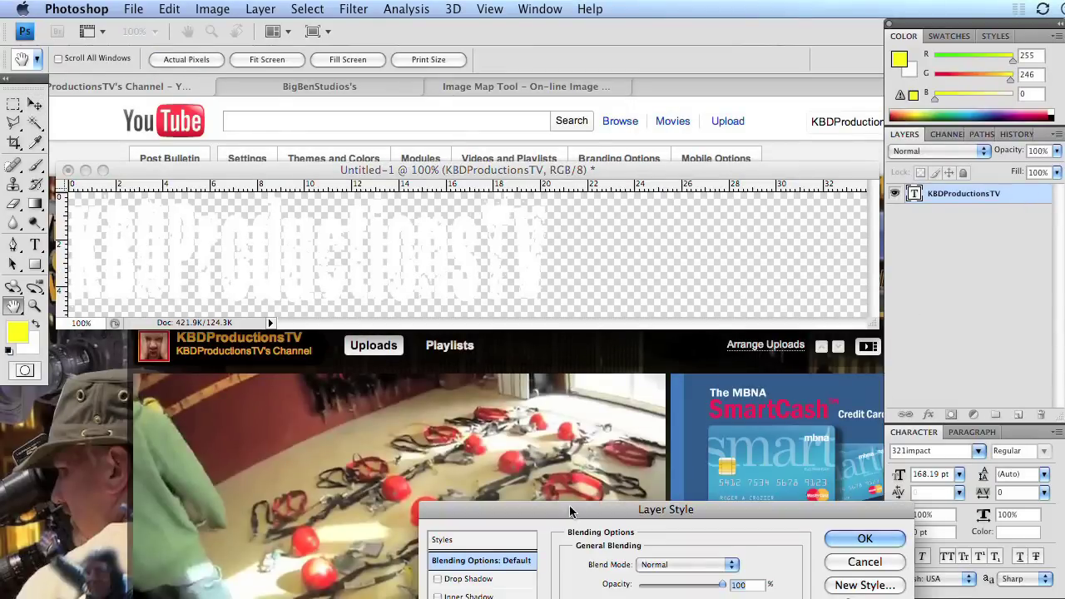
mouse_move(571, 513)
mouse_down()
mouse_move(441, 100)
mouse_move(437, 129)
mouse_up()
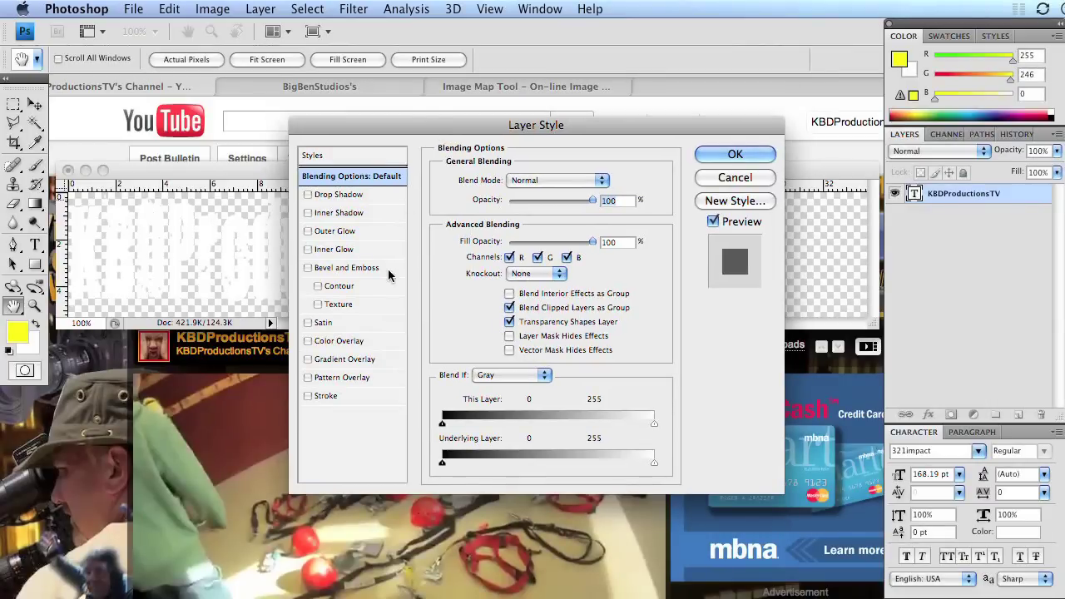
click(329, 398)
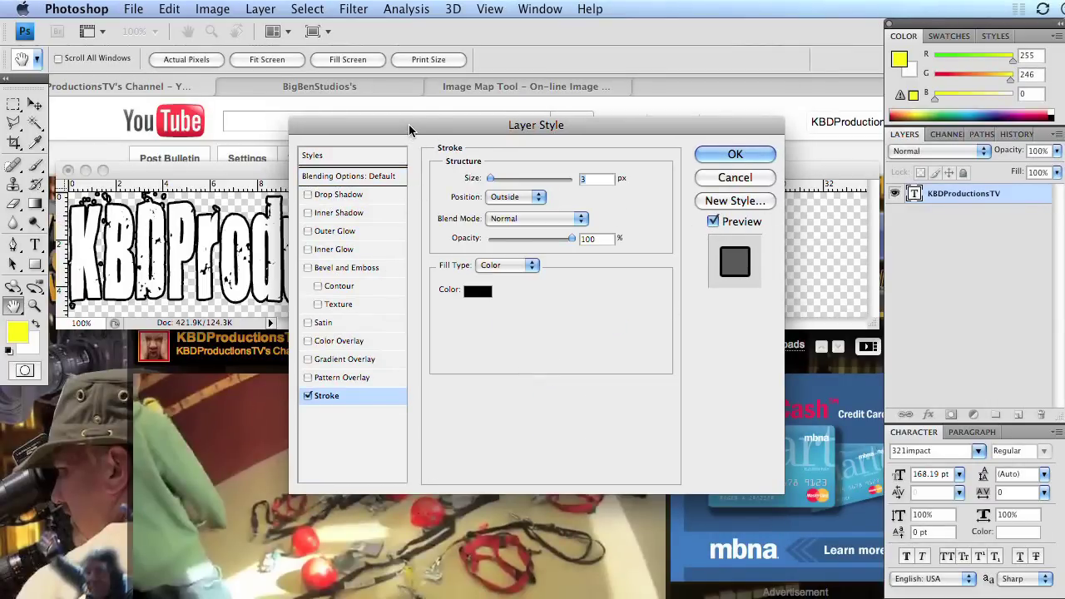
drag(424, 125, 560, 141)
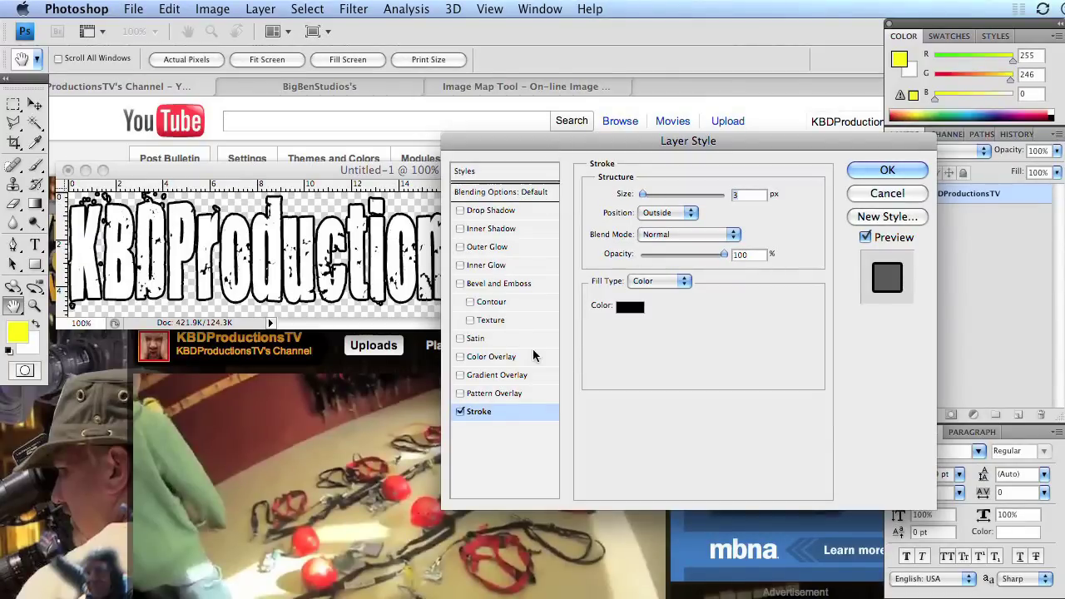
Add the orange-white-black Text Orange gradient overlay, apply the styles, and nudge the title lower.
click(493, 376)
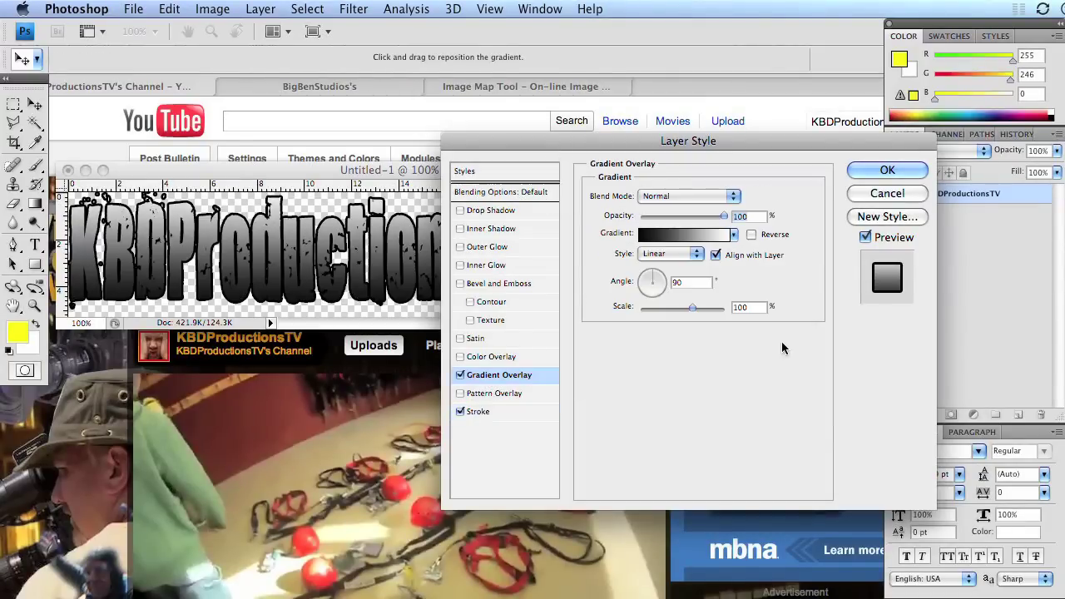
click(699, 234)
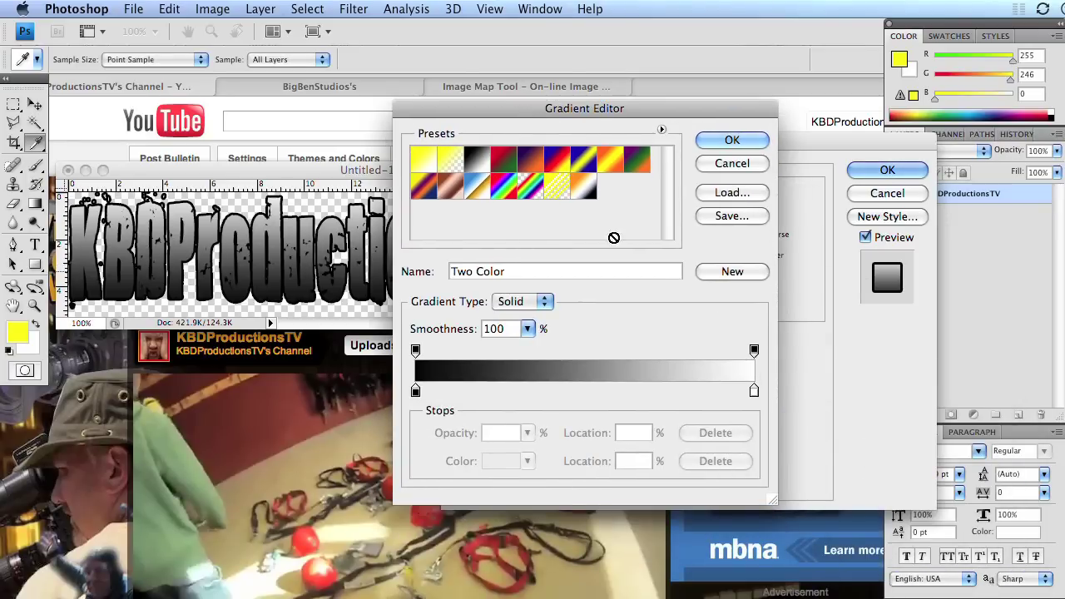
click(584, 189)
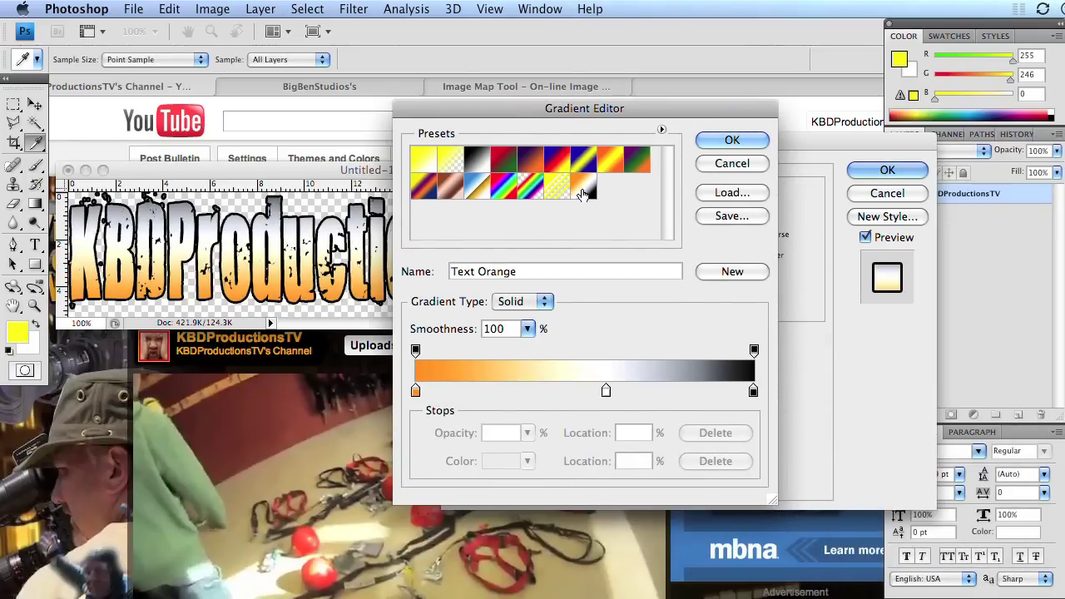
click(730, 139)
click(888, 170)
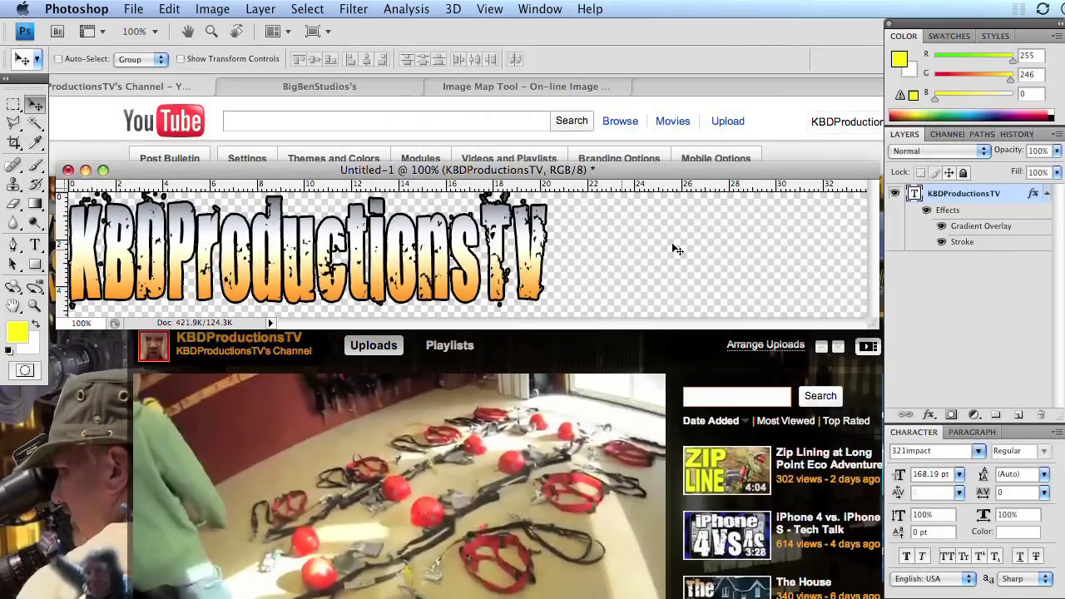
drag(481, 238, 492, 243)
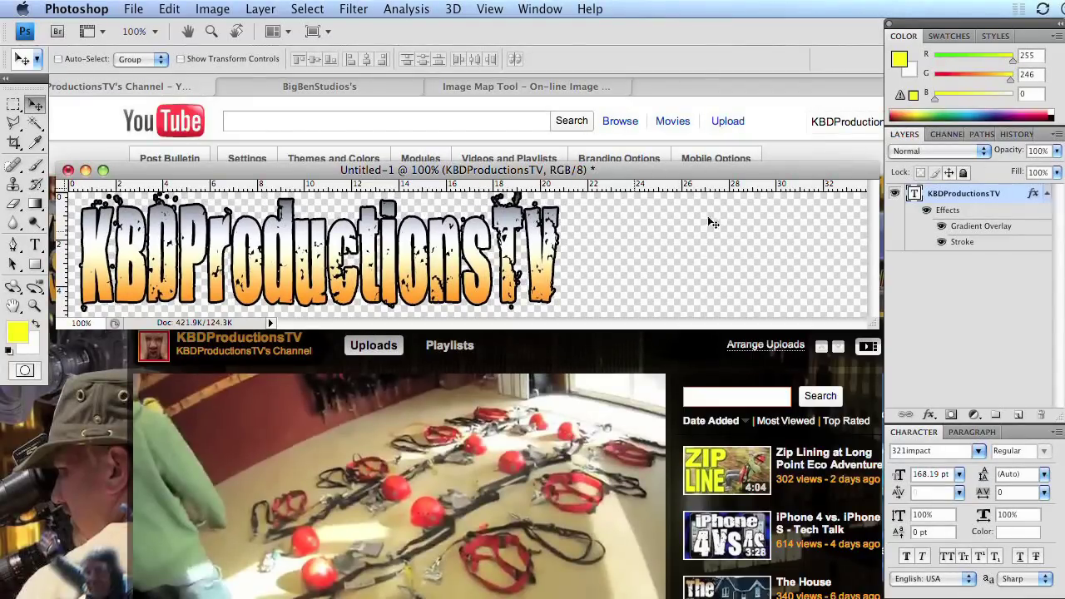
Add a new layer and place the Halloween Contact LensesPICT photo into the banner.
click(955, 311)
click(1018, 414)
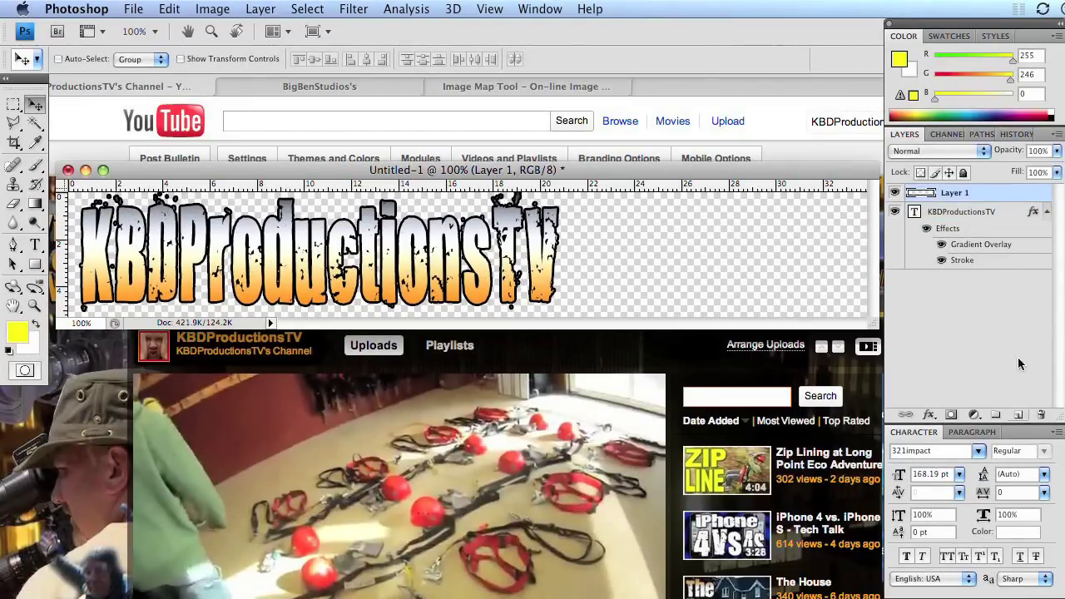
click(131, 8)
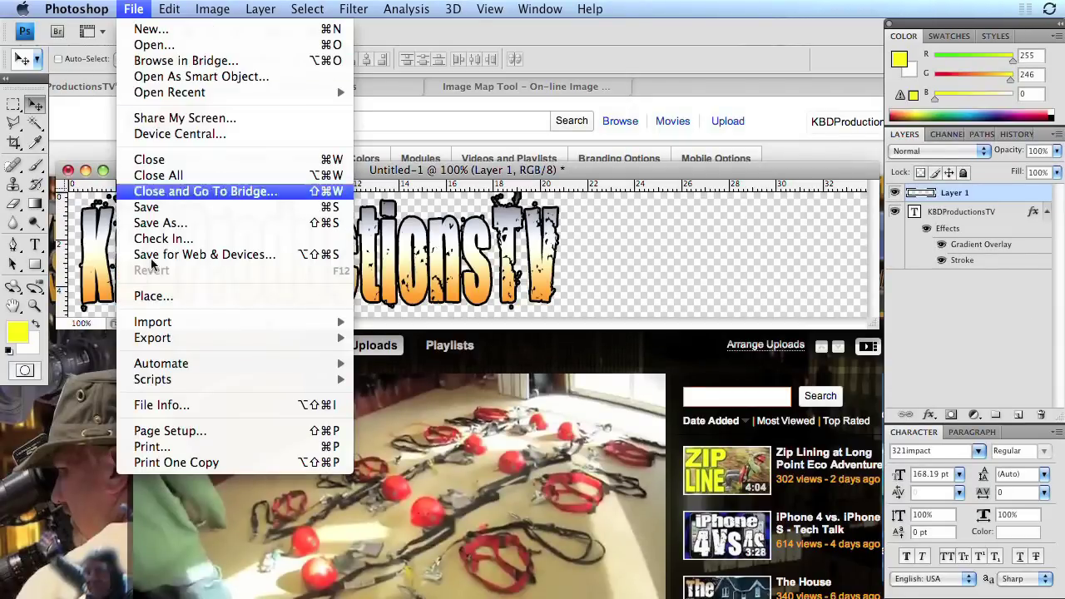
click(183, 295)
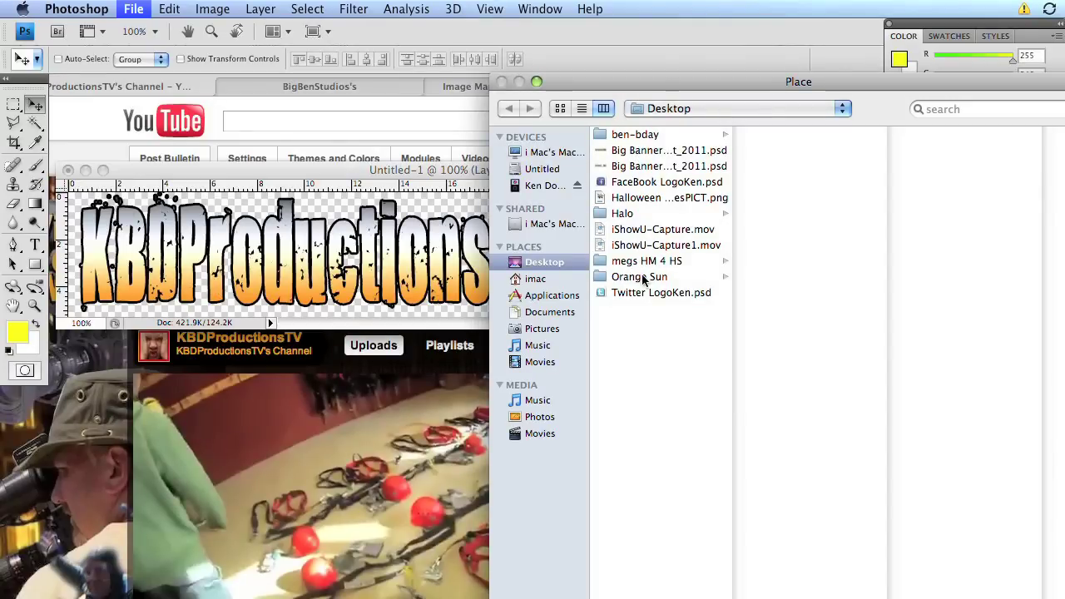
click(644, 200)
double_click(645, 200)
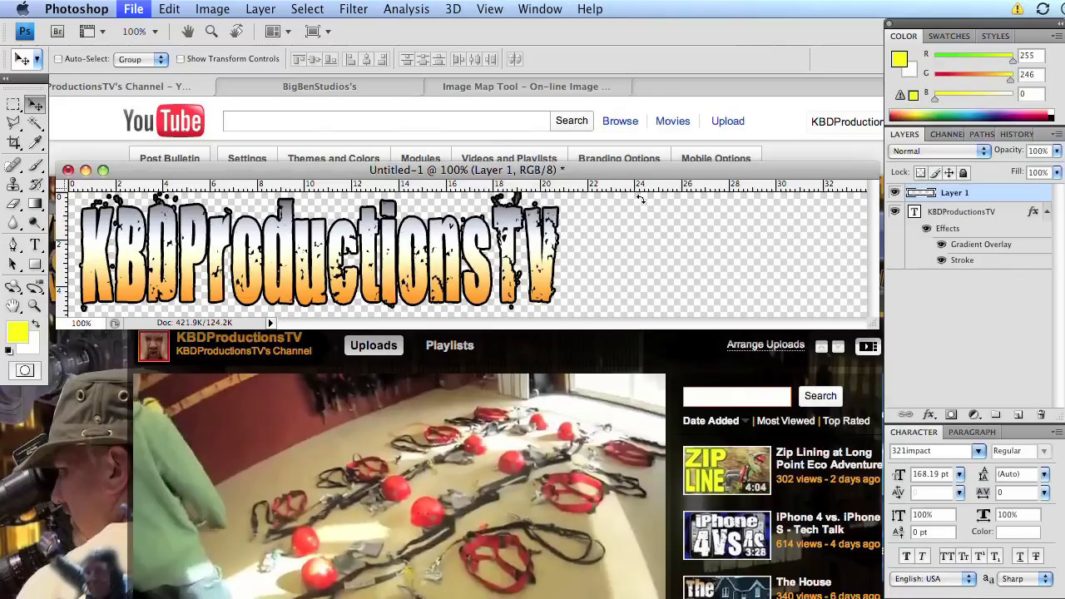
Enlarge the photo to 42.3% and position it over the banner's right half.
drag(548, 252, 748, 244)
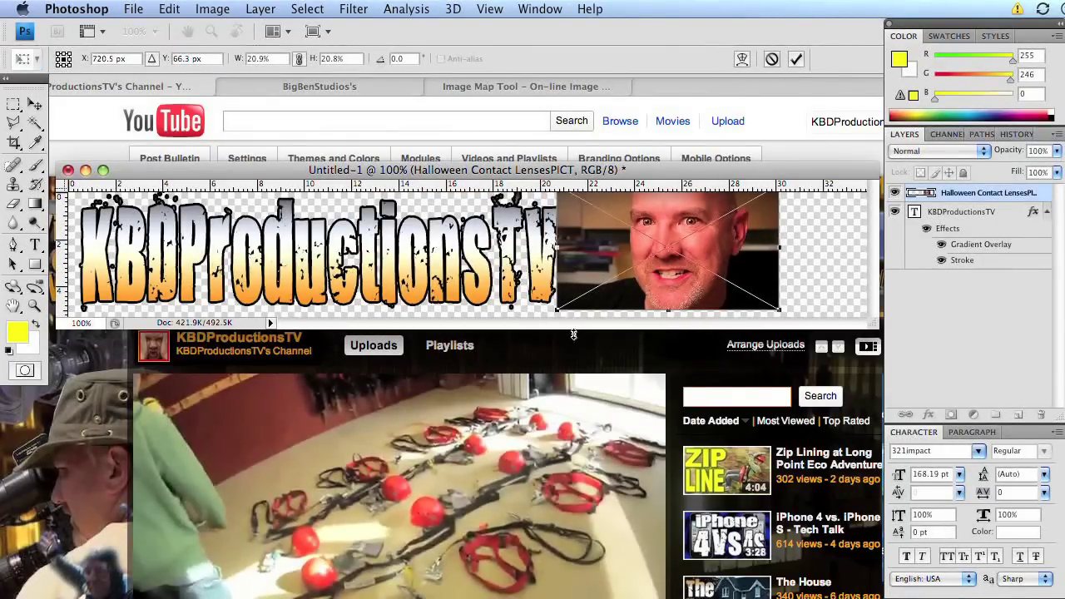
drag(548, 317, 407, 397)
drag(585, 258, 681, 240)
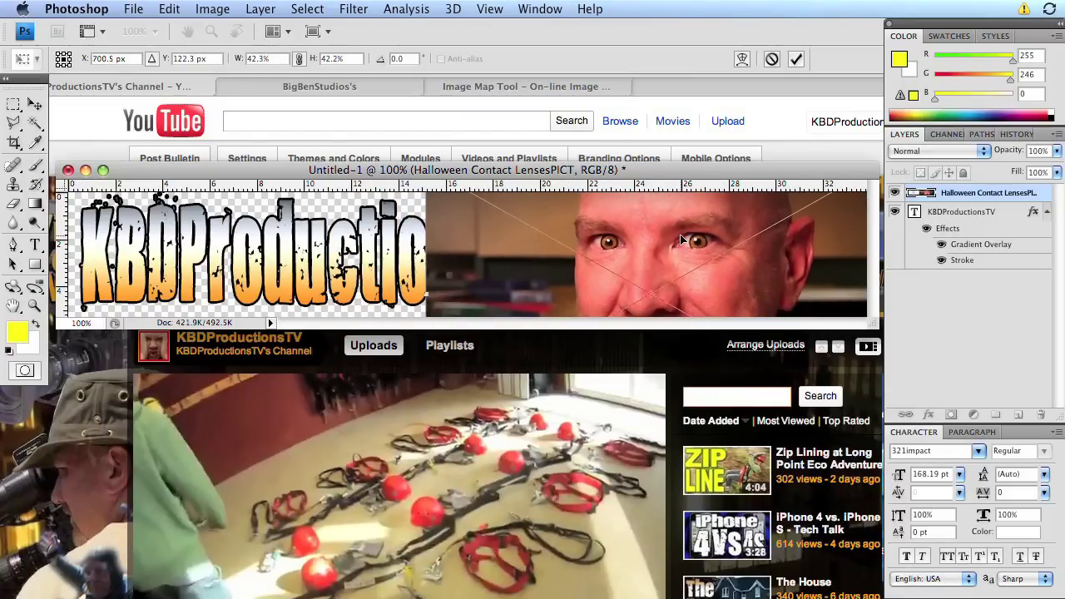
key(Return)
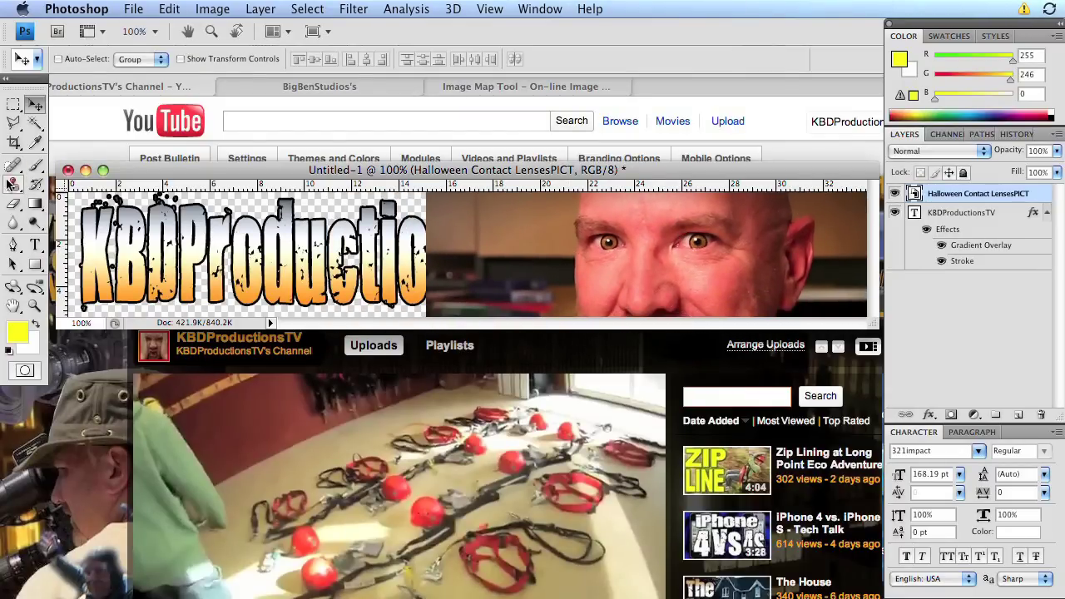
With the Eraser tool selected, rasterize the Halloween photo layer.
click(14, 206)
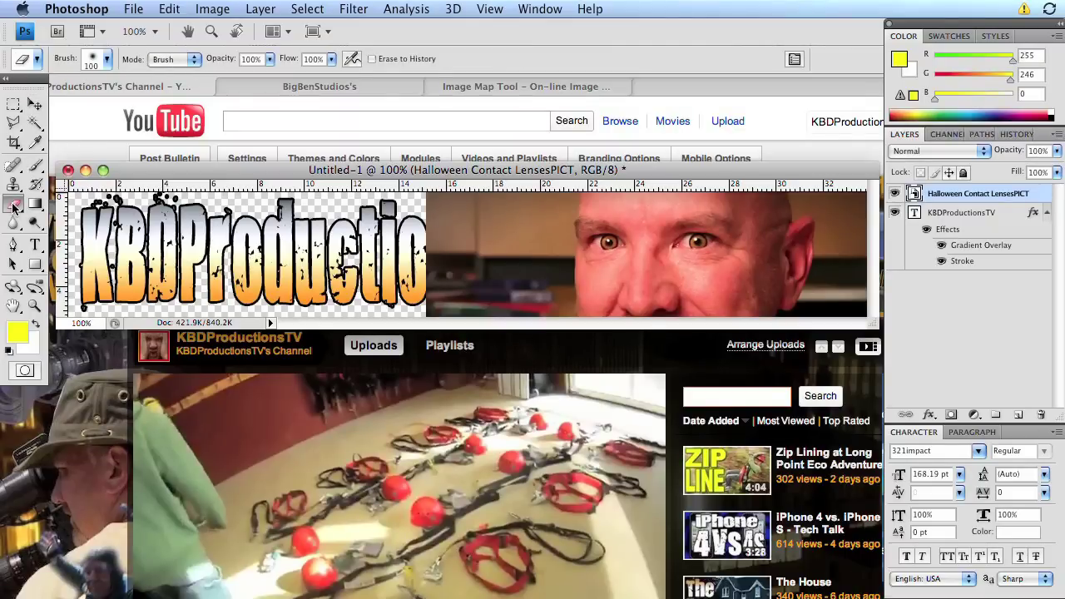
right_click(1040, 194)
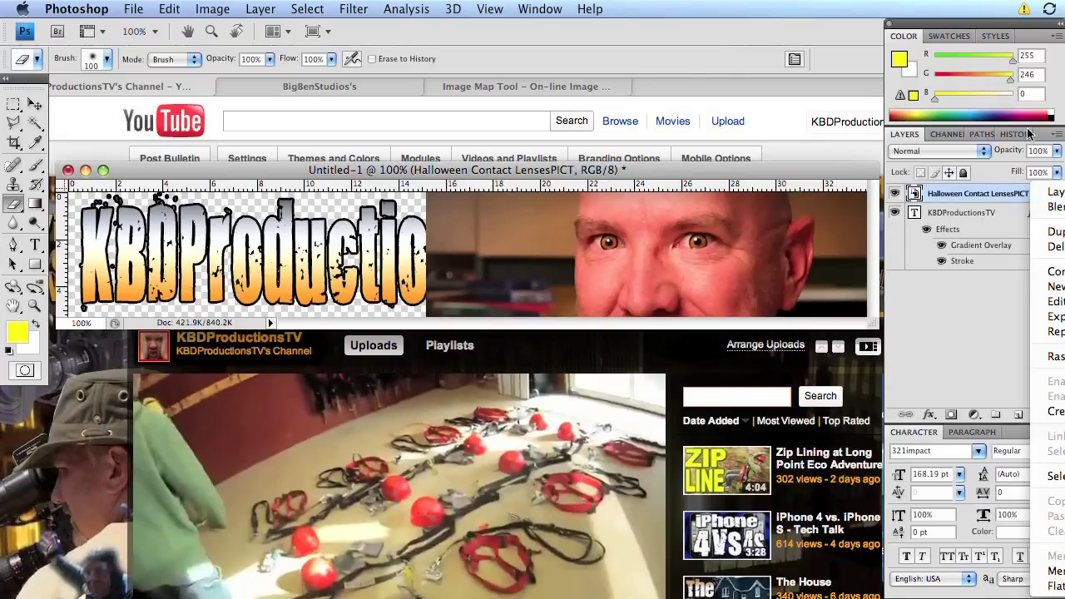
click(1001, 32)
drag(955, 27, 801, 27)
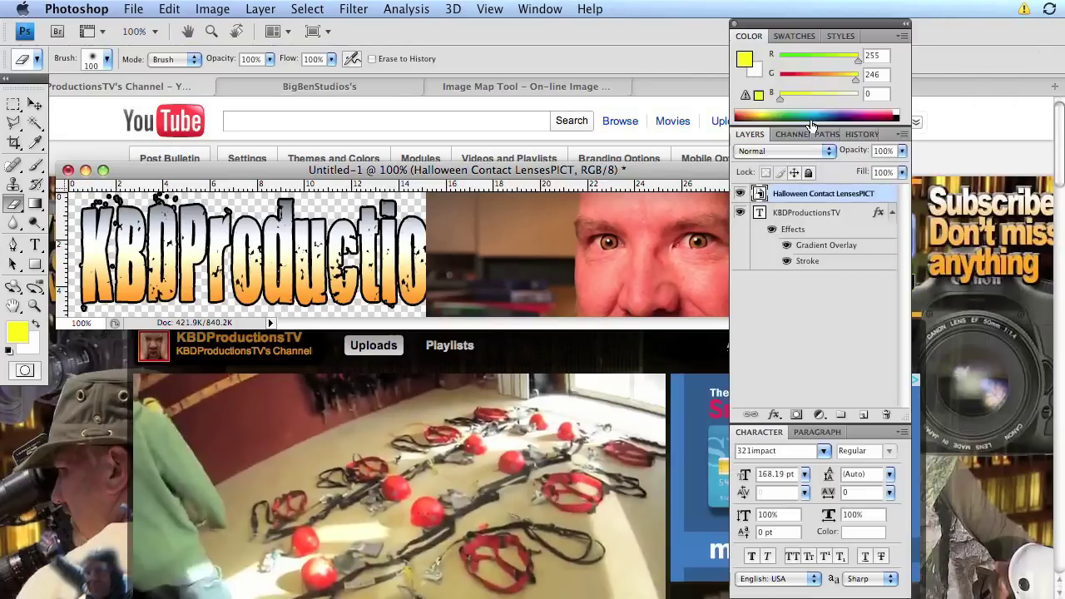
right_click(887, 197)
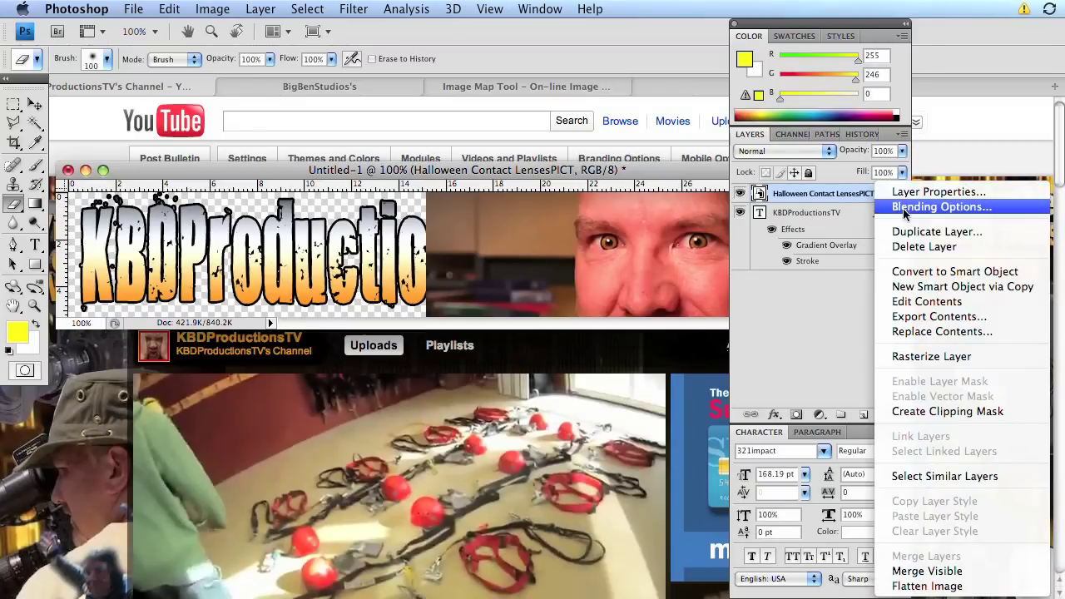
click(944, 356)
drag(815, 22, 939, 50)
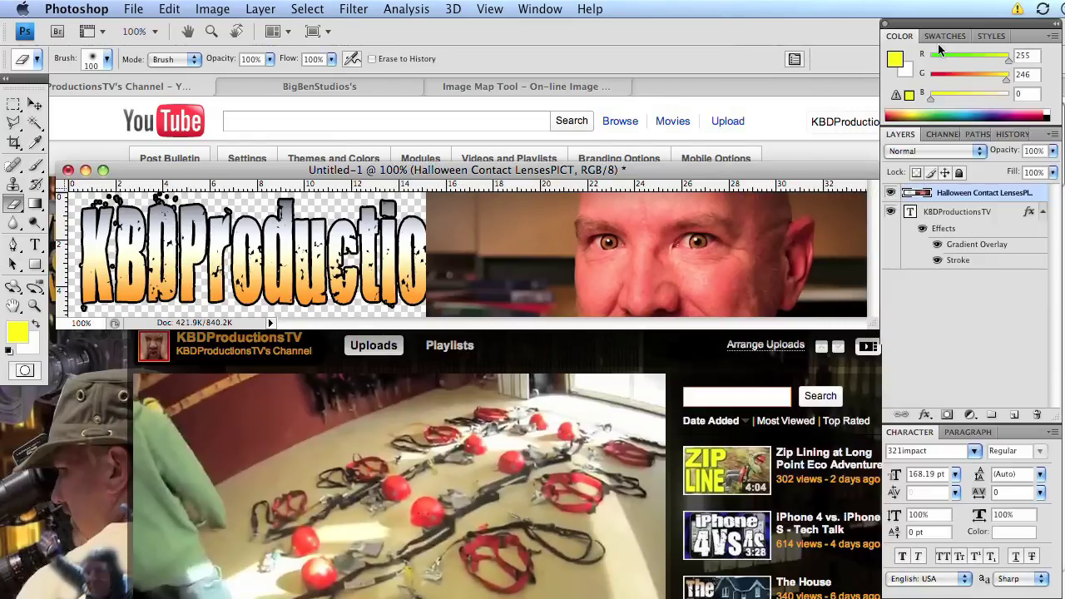
Erase the photo's edges around the TV letters and right side, using a 27 px brush.
drag(445, 208, 449, 274)
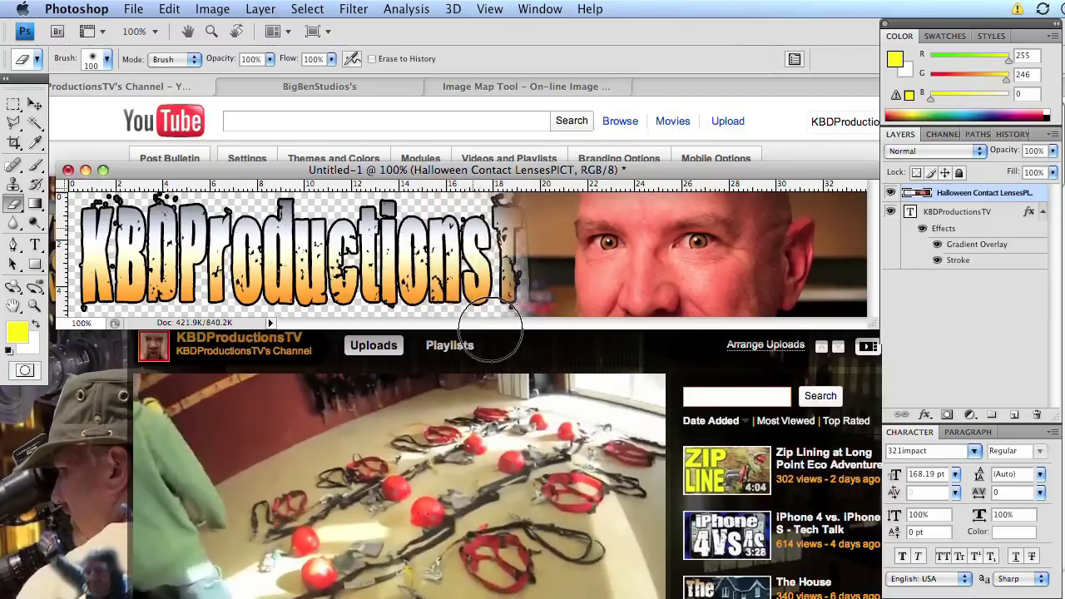
mouse_move(491, 333)
mouse_down()
mouse_move(524, 217)
mouse_move(532, 274)
mouse_move(506, 333)
mouse_up()
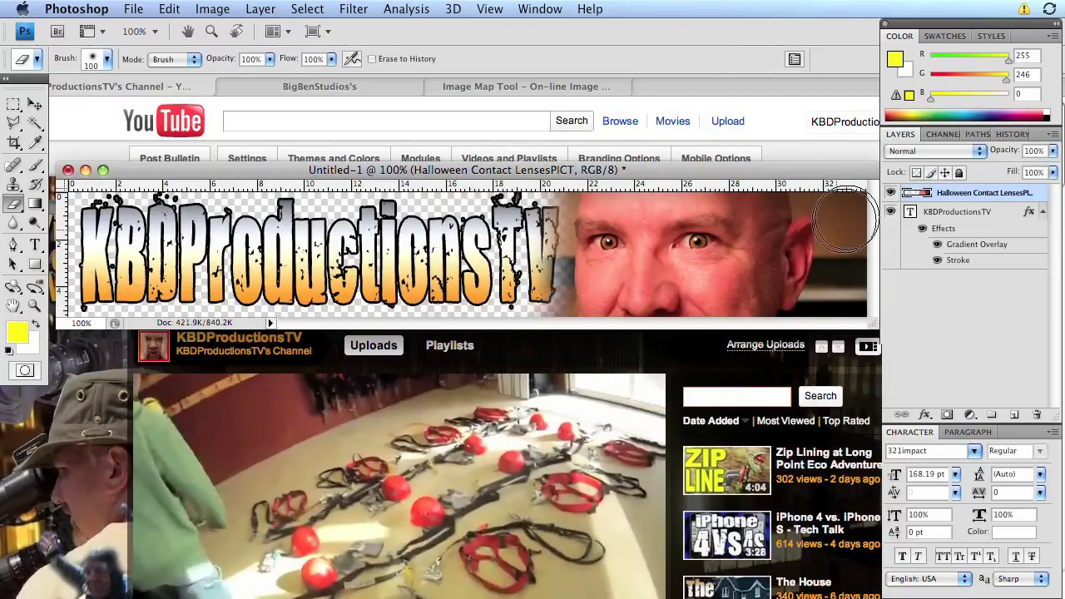
mouse_move(846, 221)
mouse_down()
mouse_move(868, 258)
mouse_move(846, 337)
mouse_up()
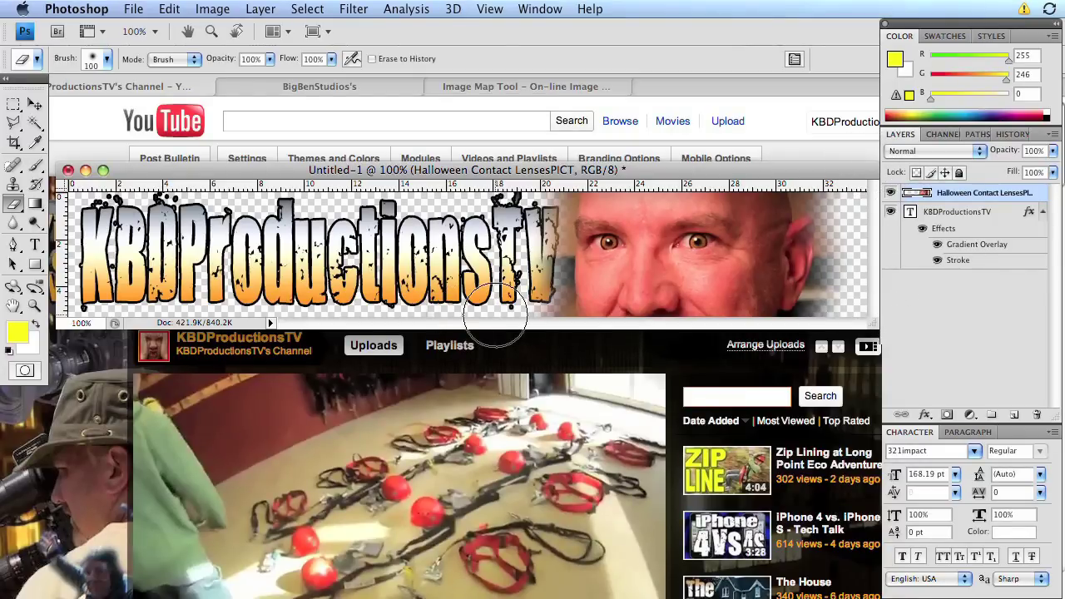
key(bracketleft)
key(bracketleft)
key(bracketleft)
key(bracketleft)
key(bracketleft)
key(bracketleft)
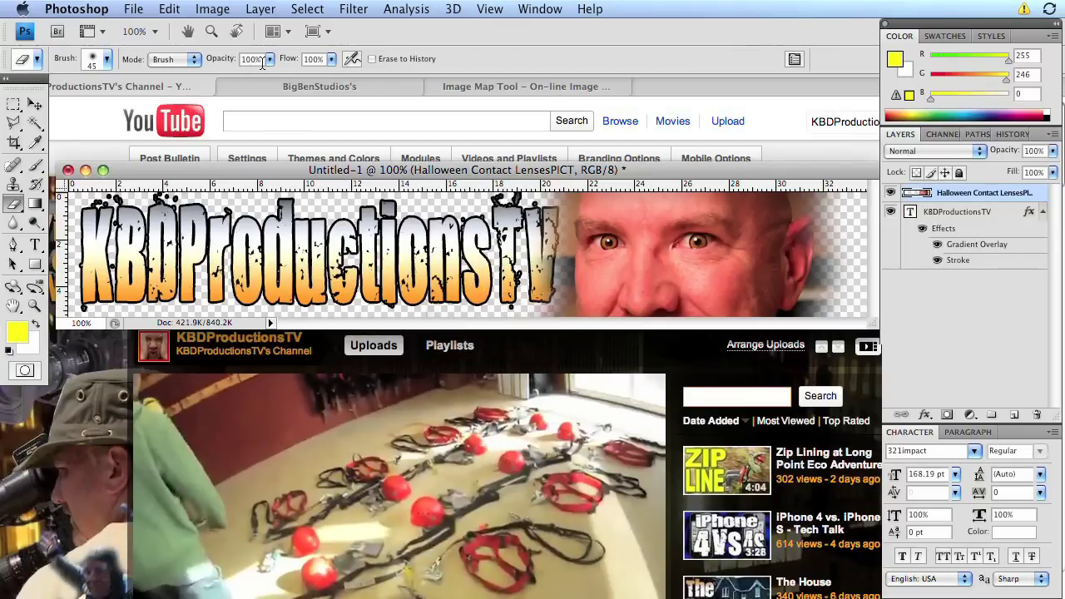
click(109, 64)
drag(60, 106, 41, 106)
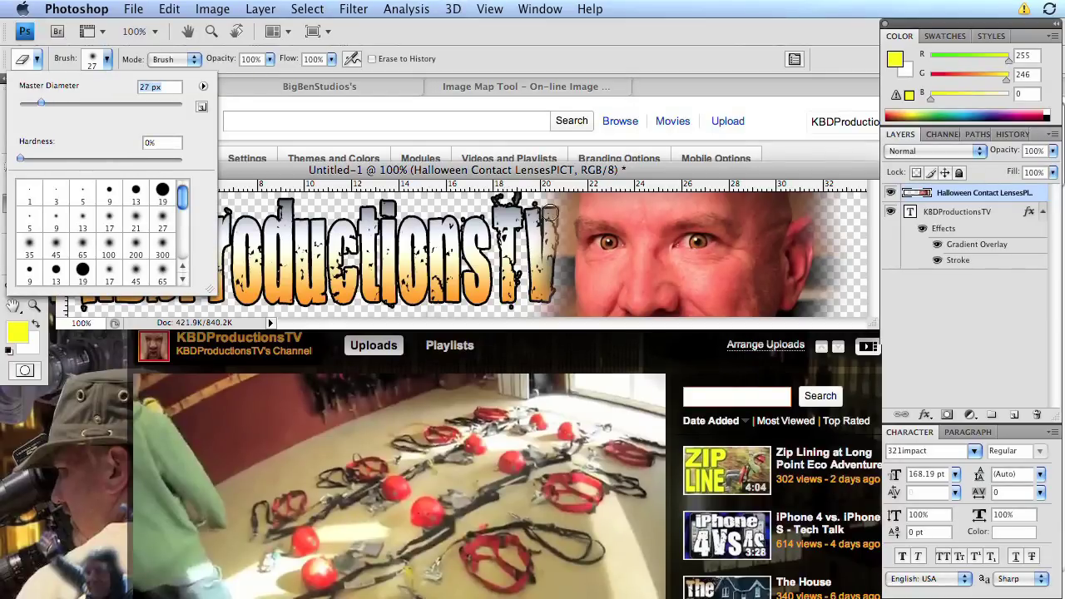
mouse_move(550, 208)
mouse_down()
mouse_move(547, 274)
mouse_move(560, 194)
mouse_move(566, 321)
mouse_move(542, 281)
mouse_move(496, 268)
mouse_up()
mouse_move(795, 188)
mouse_down()
mouse_move(825, 208)
mouse_move(825, 261)
mouse_move(808, 322)
mouse_move(824, 323)
mouse_move(849, 212)
mouse_move(838, 305)
mouse_move(839, 248)
mouse_up()
Nudge the Halloween Contact LensesPICT photo slightly left with the Move tool.
click(964, 309)
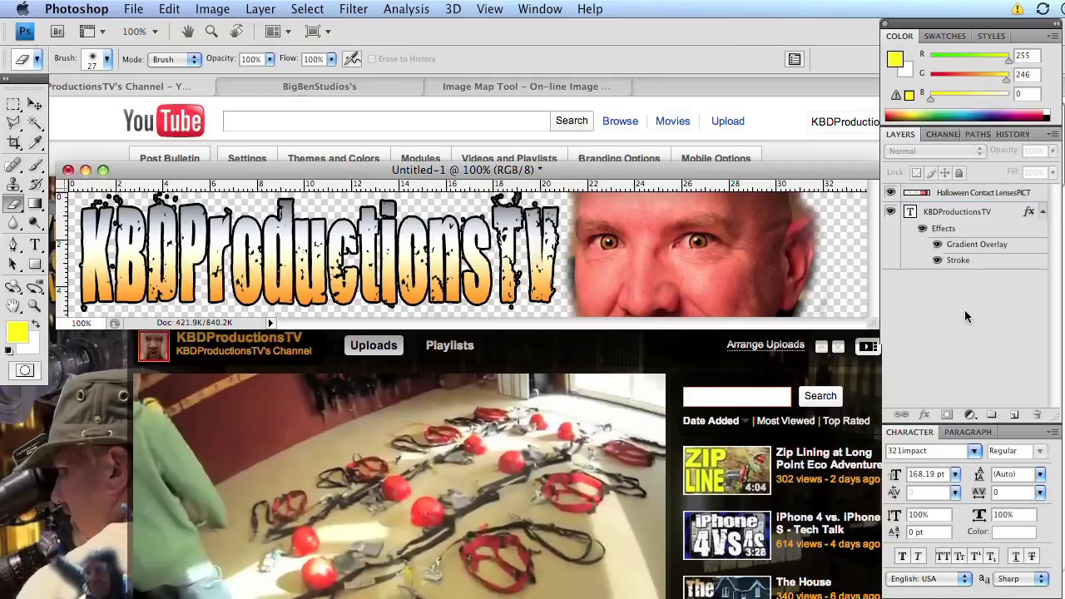
key(v)
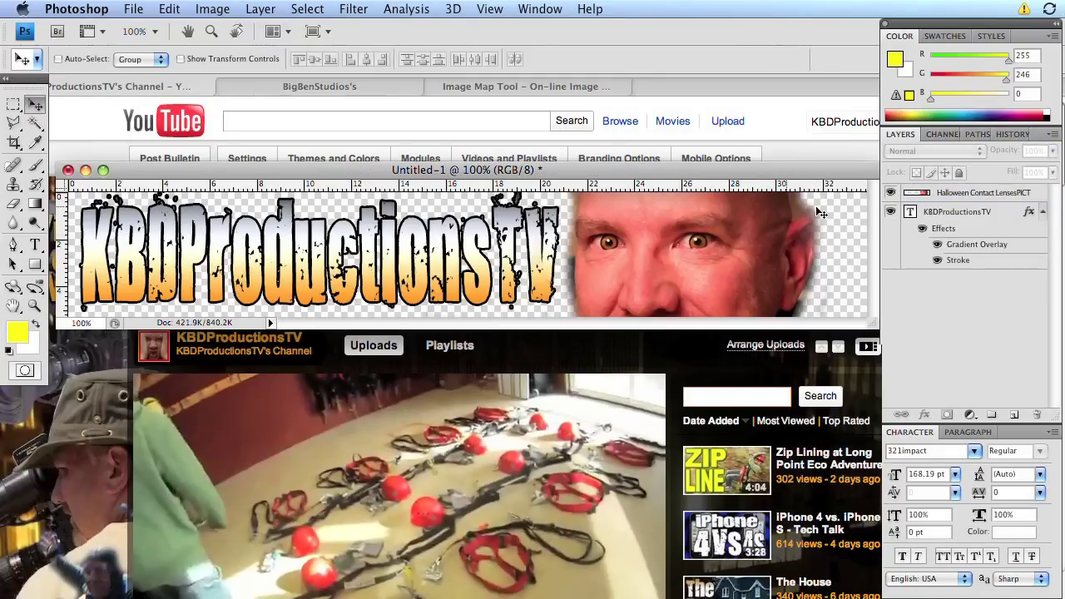
click(1037, 195)
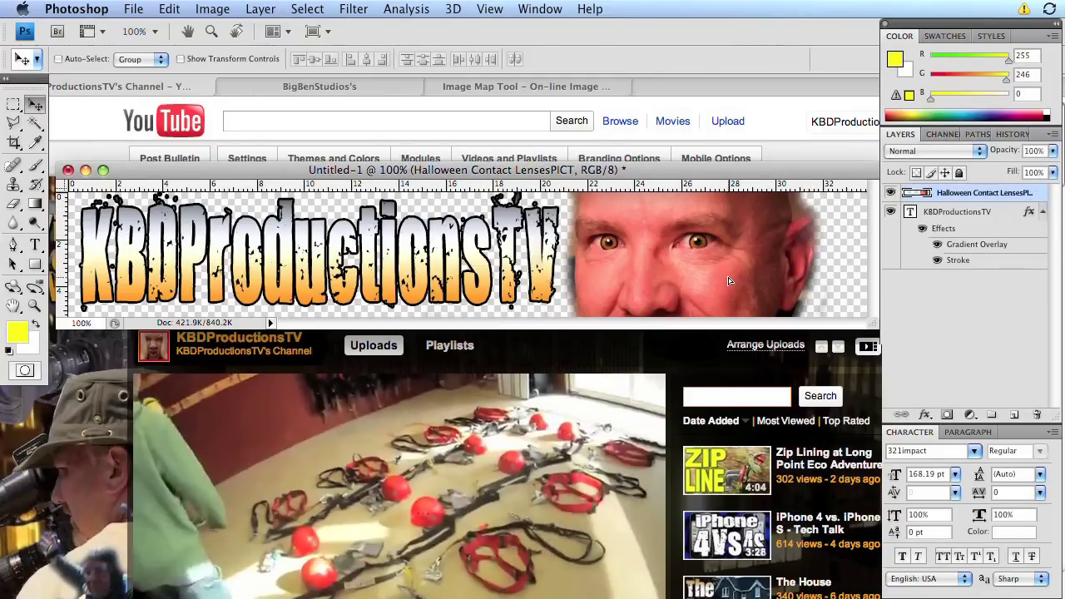
drag(728, 280, 707, 281)
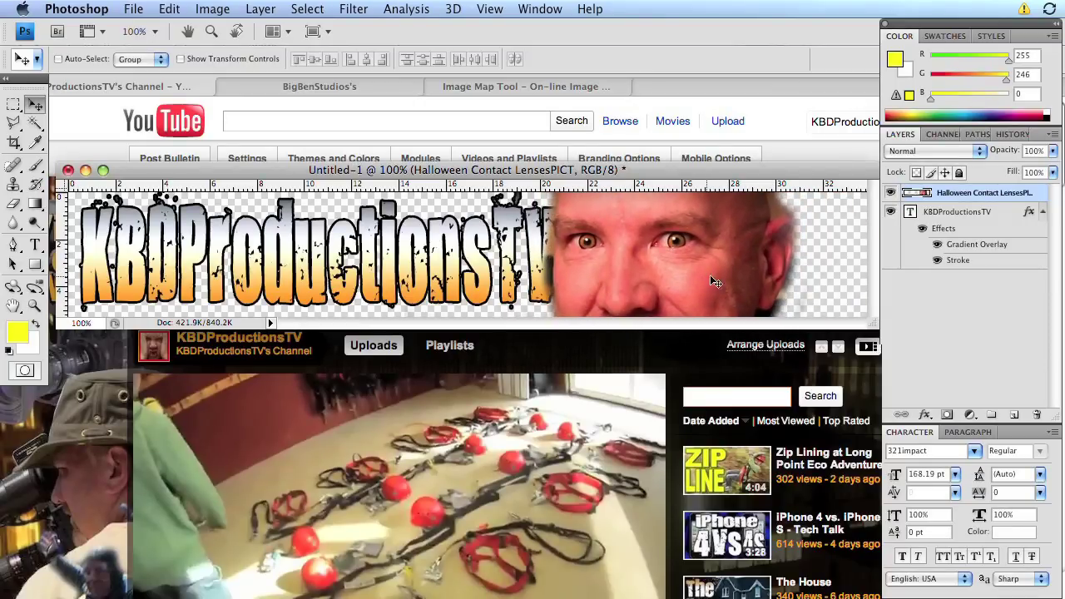
Move the photo layer beneath the title text and add a new empty layer on top.
drag(990, 195, 983, 275)
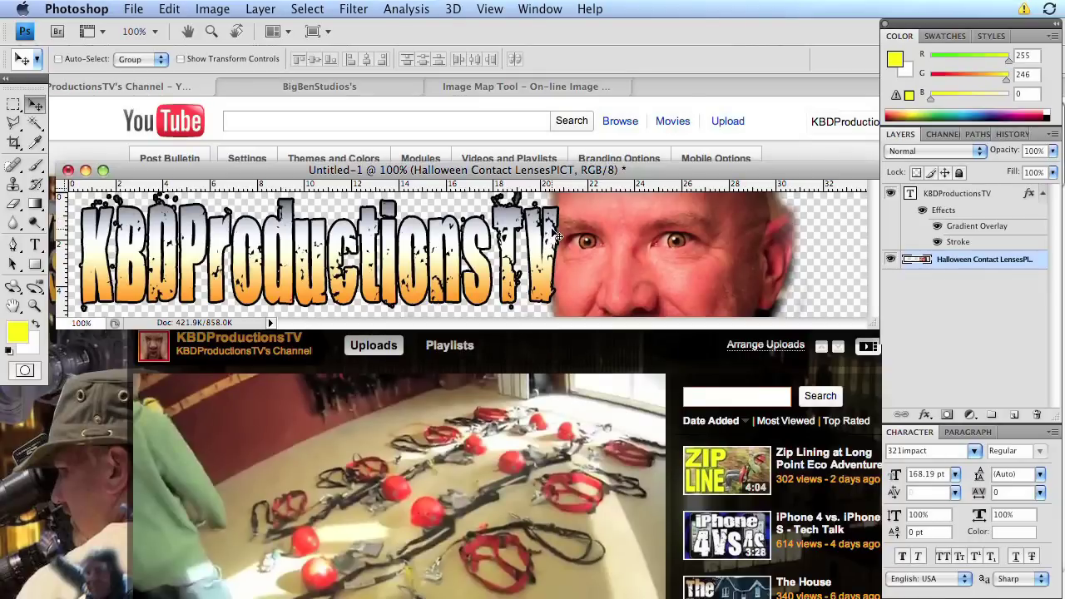
click(911, 297)
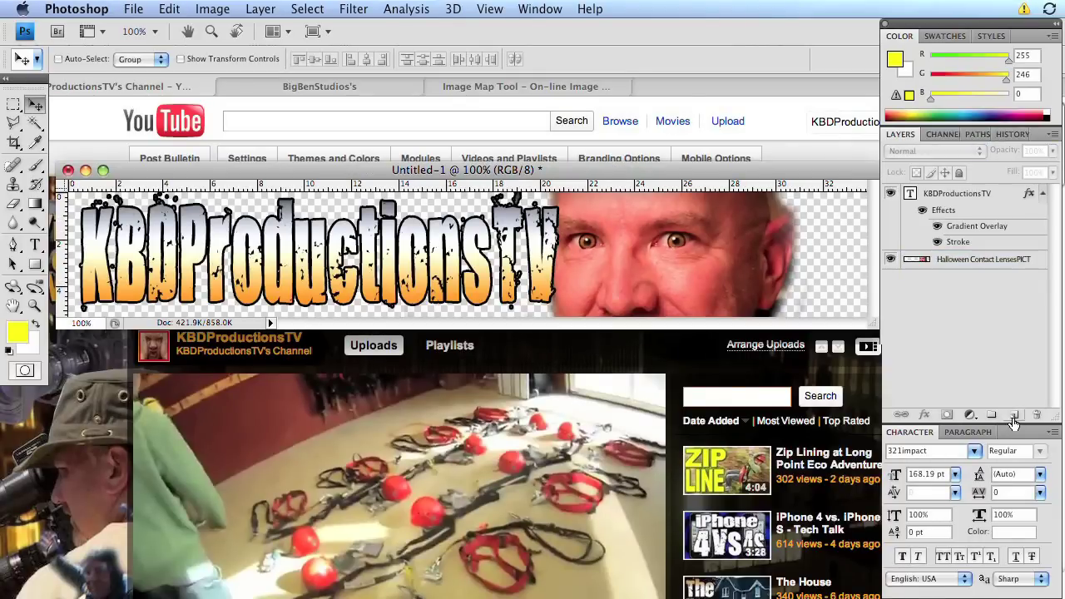
click(1015, 416)
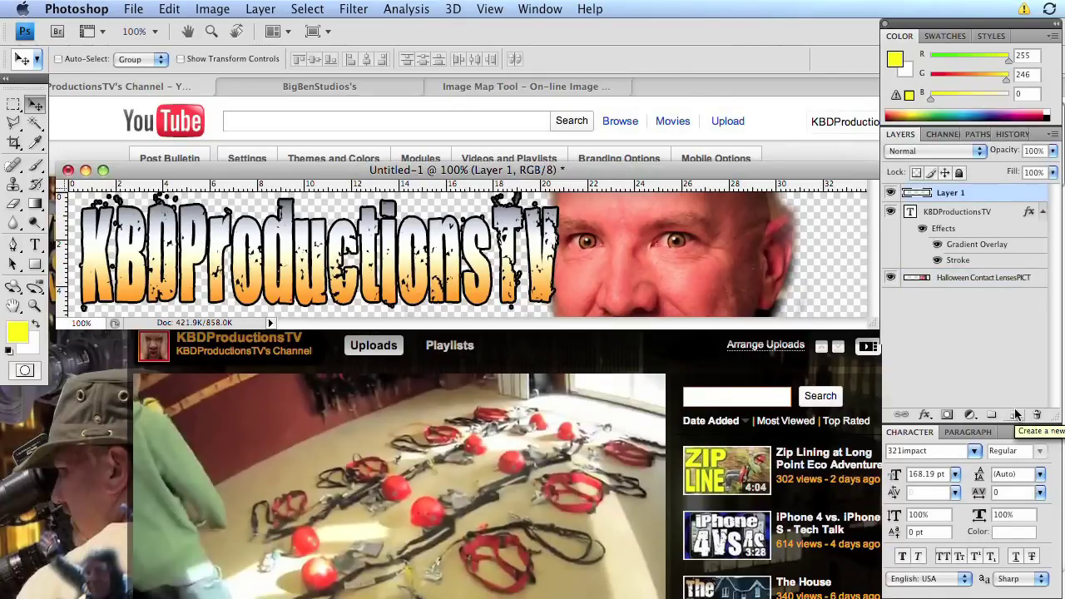
Place the FaceBook LogoKen.psd logo into the banner.
click(129, 9)
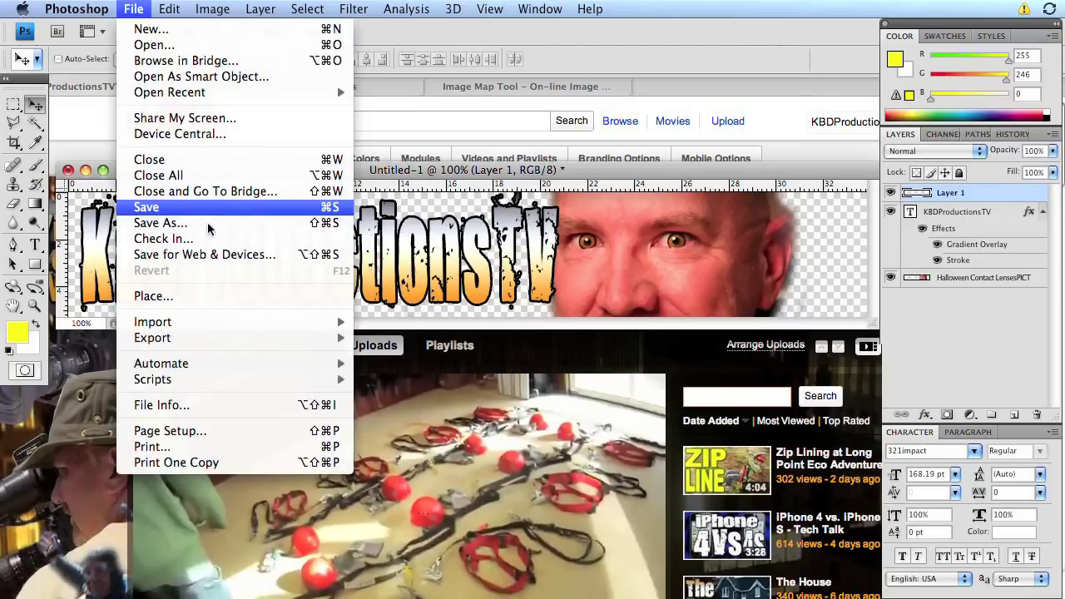
click(222, 298)
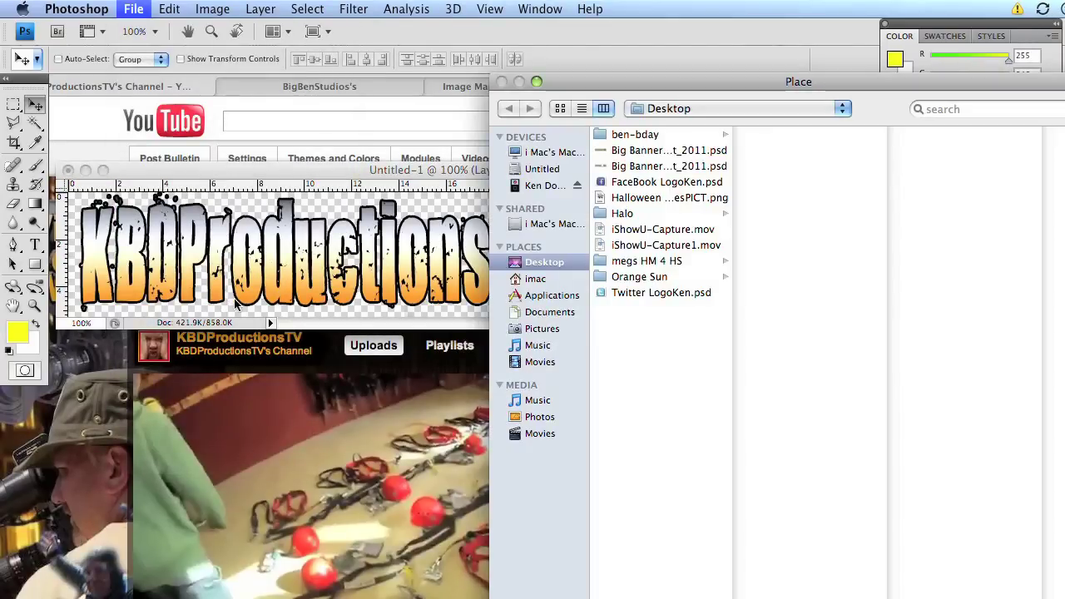
double_click(633, 183)
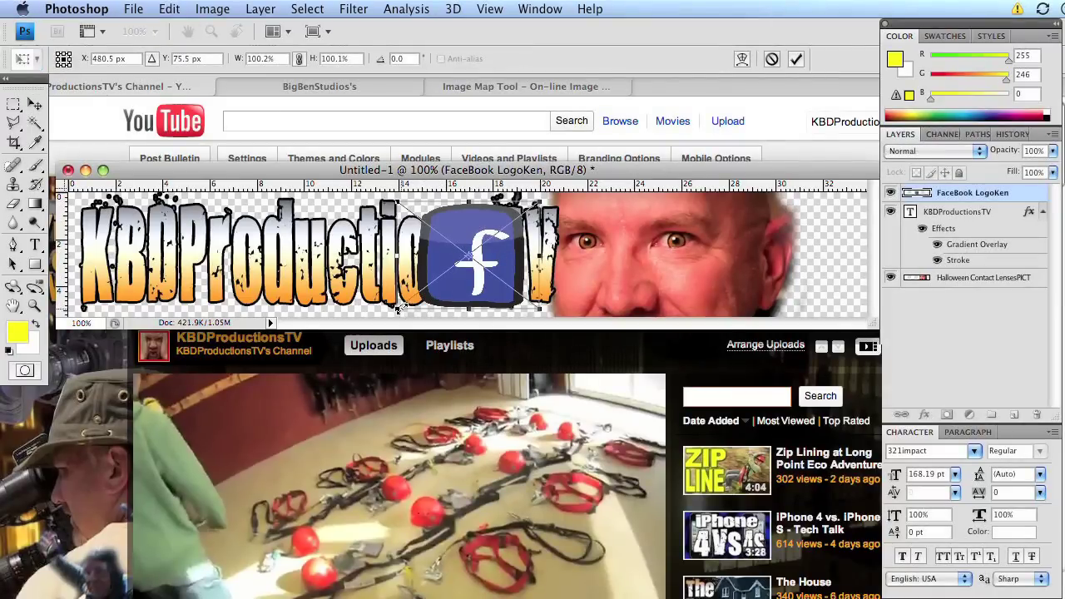
Scale the Facebook logo to 47.6% and set it in the banner's top-right corner.
drag(396, 308, 591, 294)
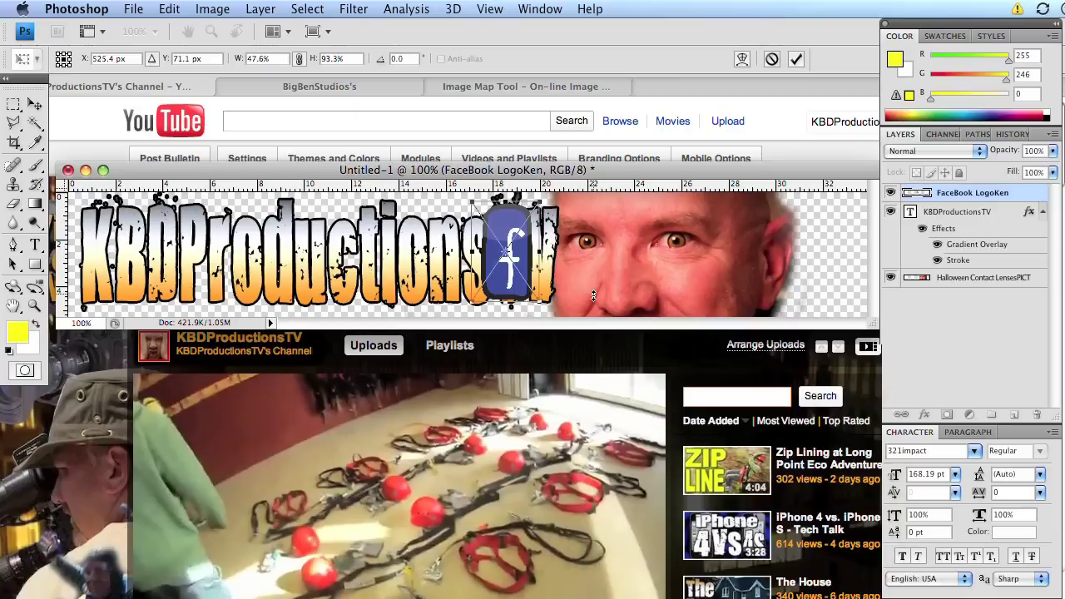
key(super+z)
drag(500, 245, 815, 238)
key(Return)
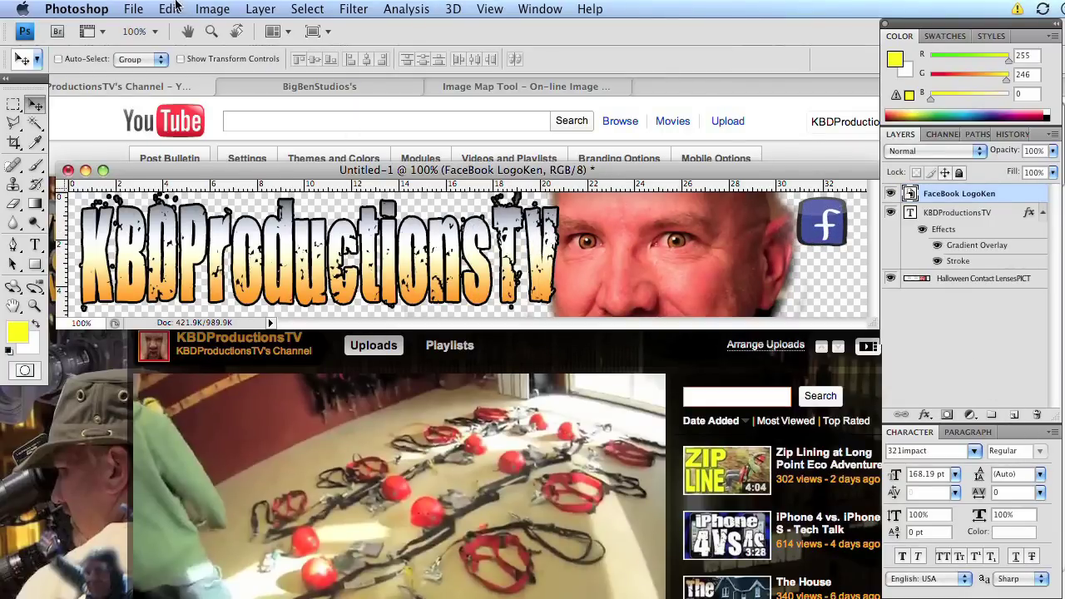
Add a new layer and place Twitter LogoKen.psd into the banner.
click(132, 9)
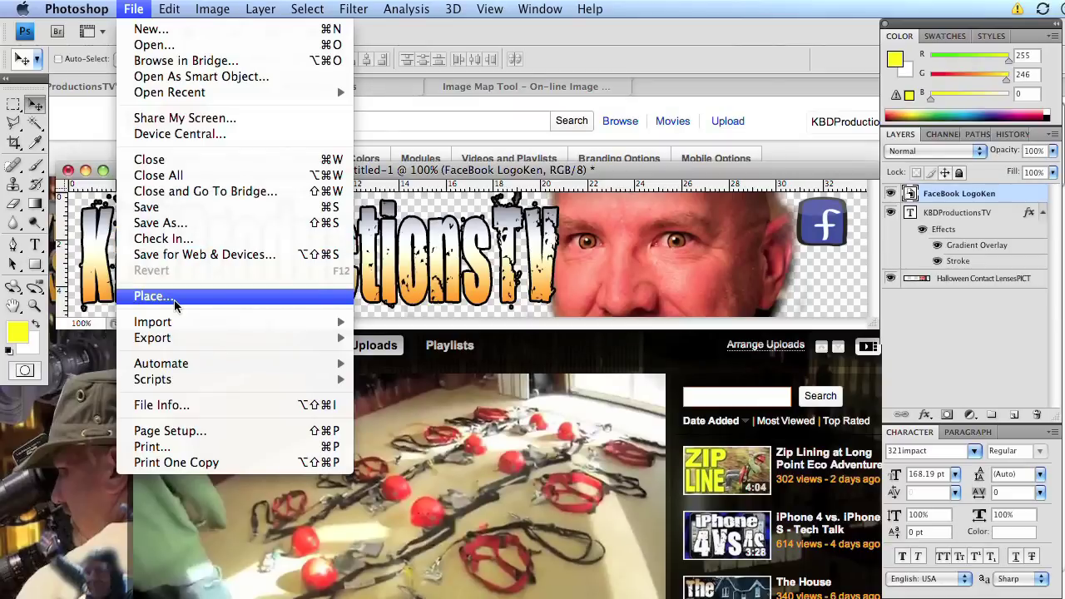
key(Escape)
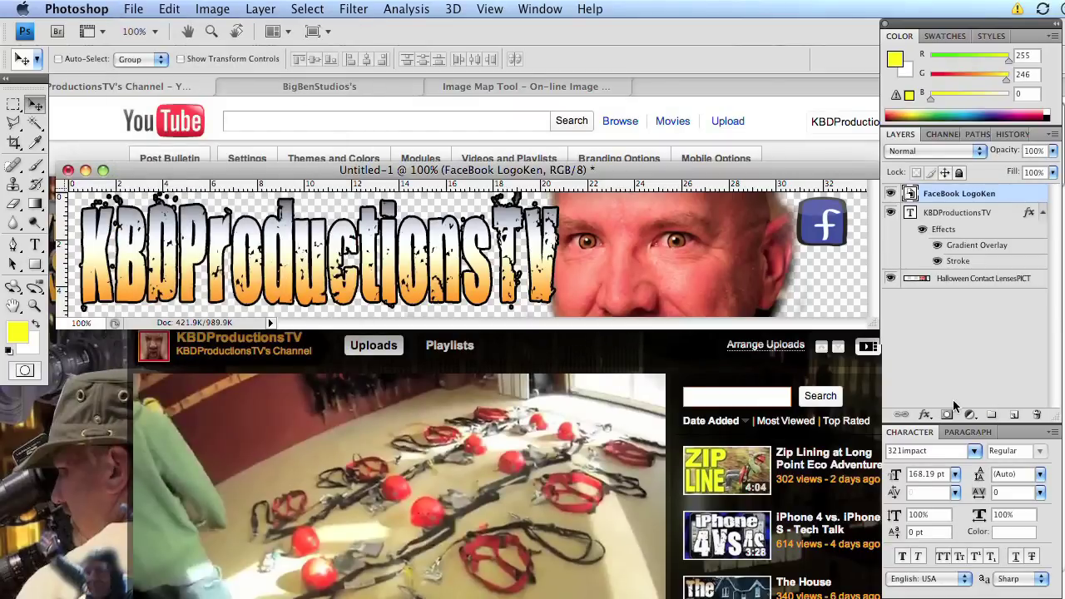
click(1015, 414)
click(131, 8)
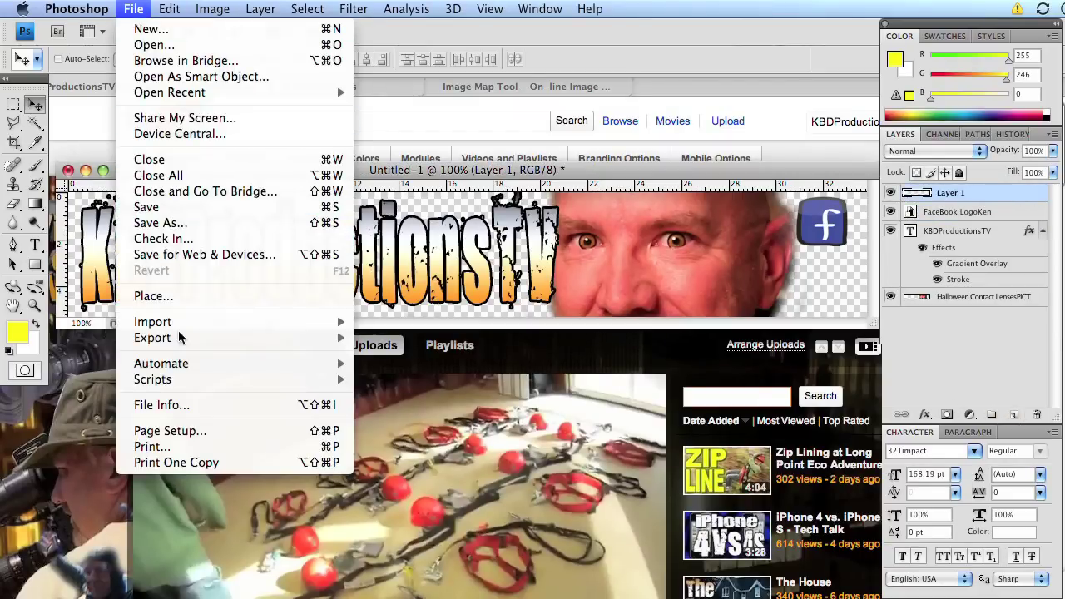
click(186, 297)
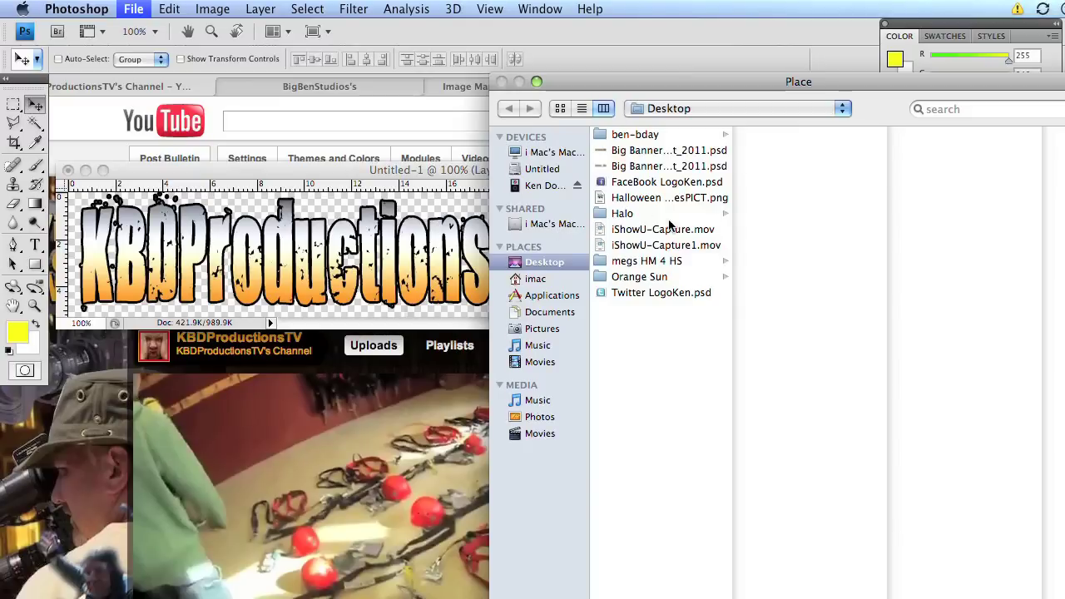
double_click(634, 292)
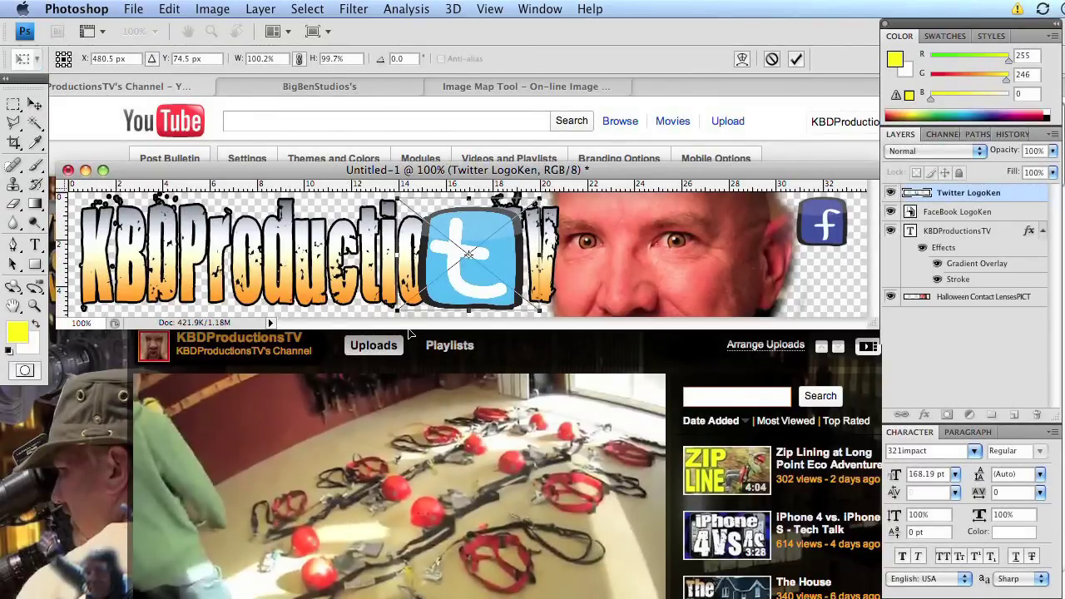
Scale the Twitter logo to about 52% and set it just below the Facebook logo.
drag(471, 263, 799, 250)
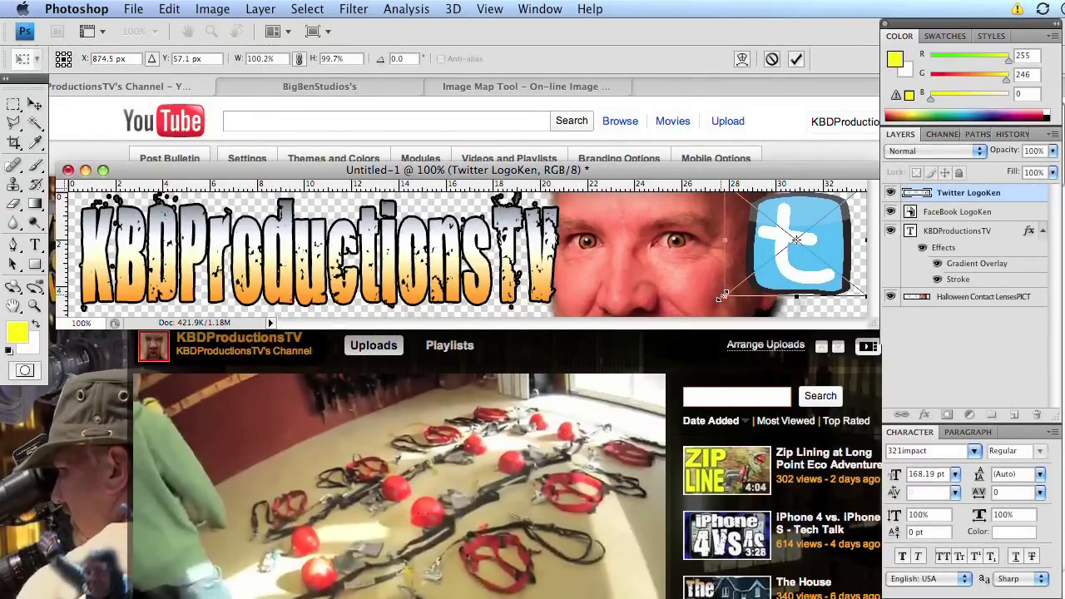
drag(726, 295, 826, 280)
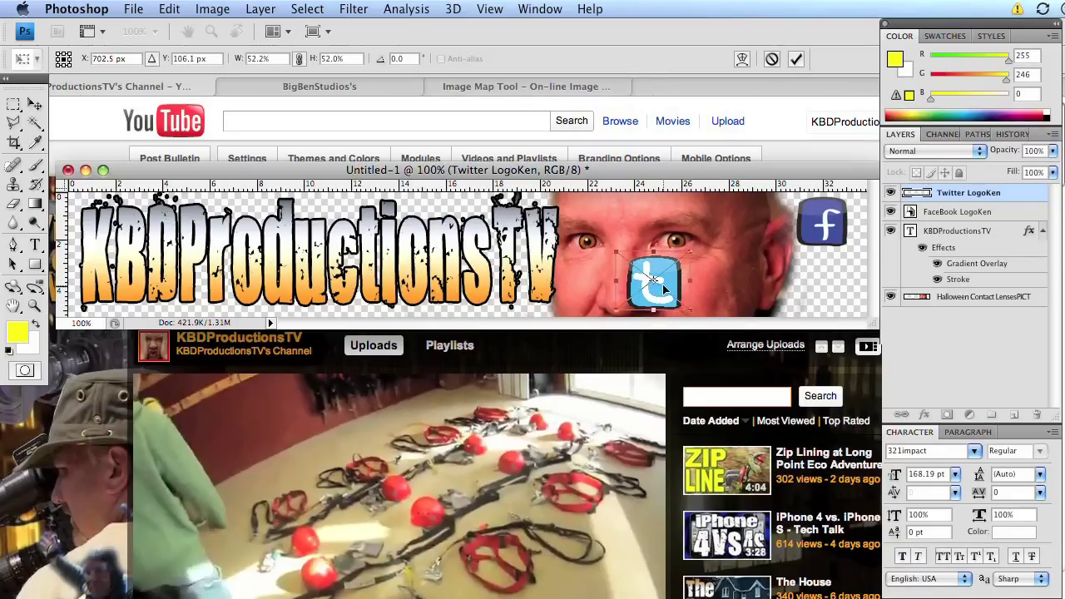
drag(670, 282, 839, 281)
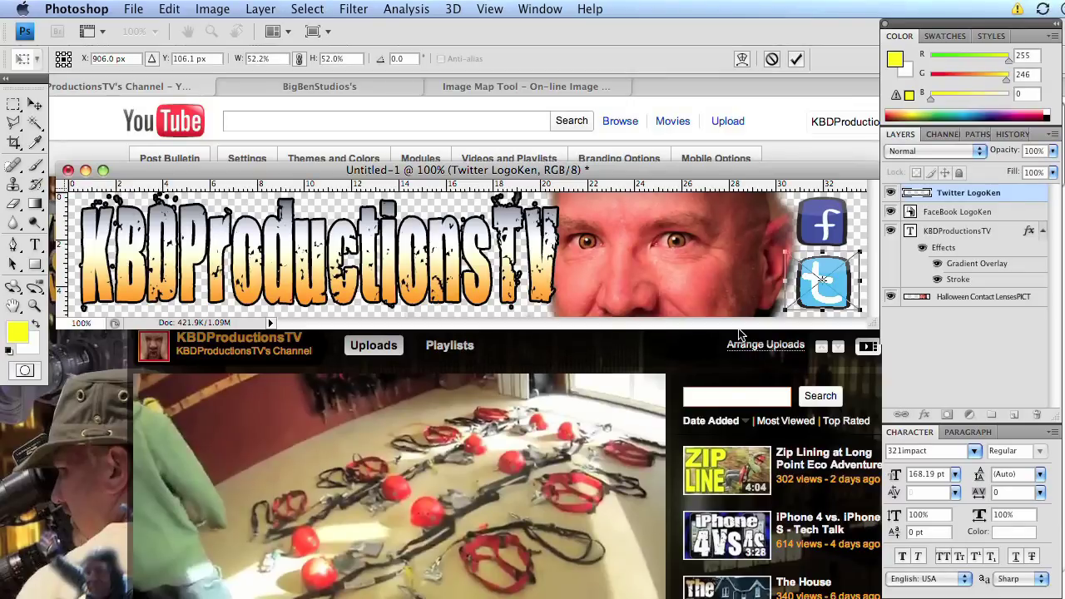
key(Left)
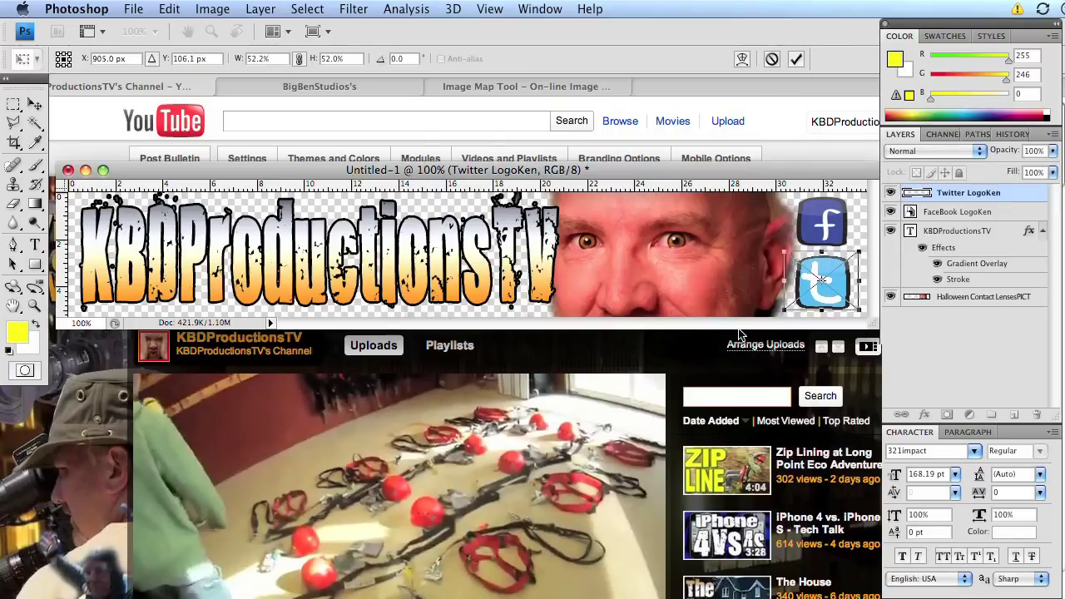
key(Up)
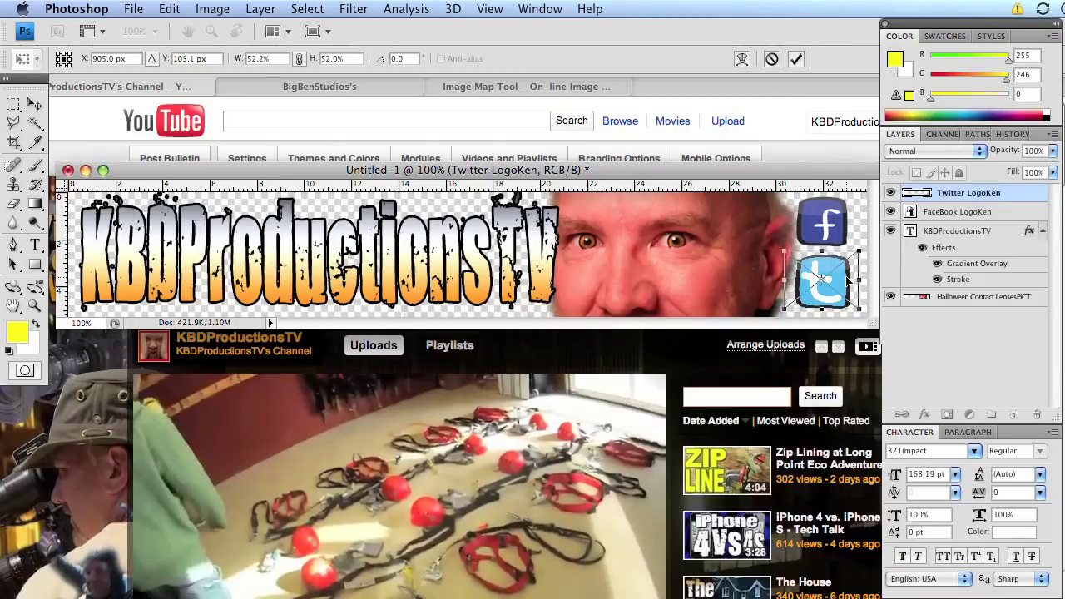
key(Return)
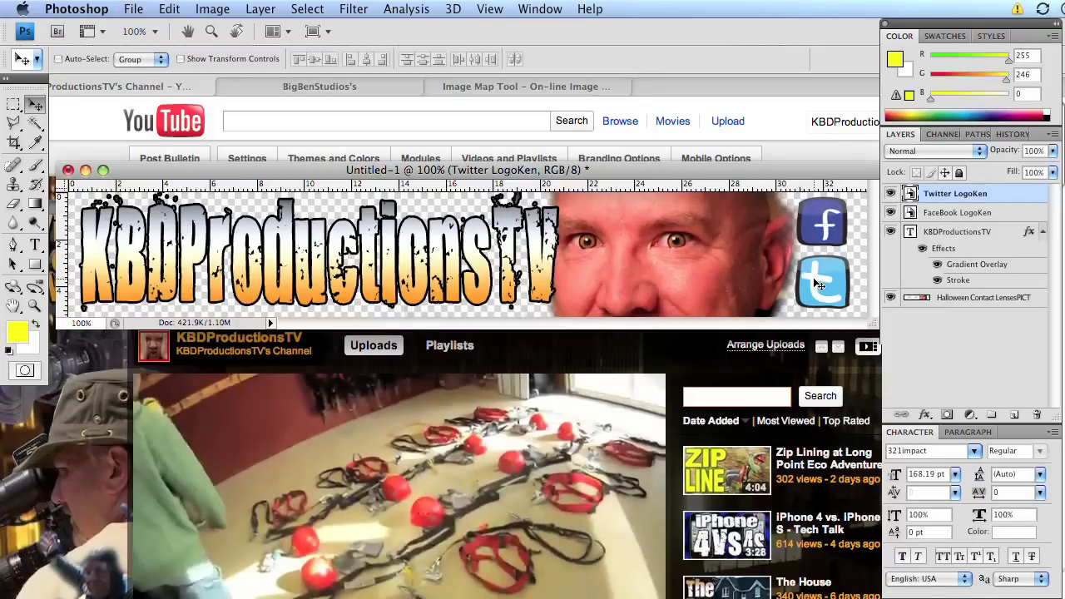
Save the banner under the name banner in PNG format as banner.png.
click(136, 9)
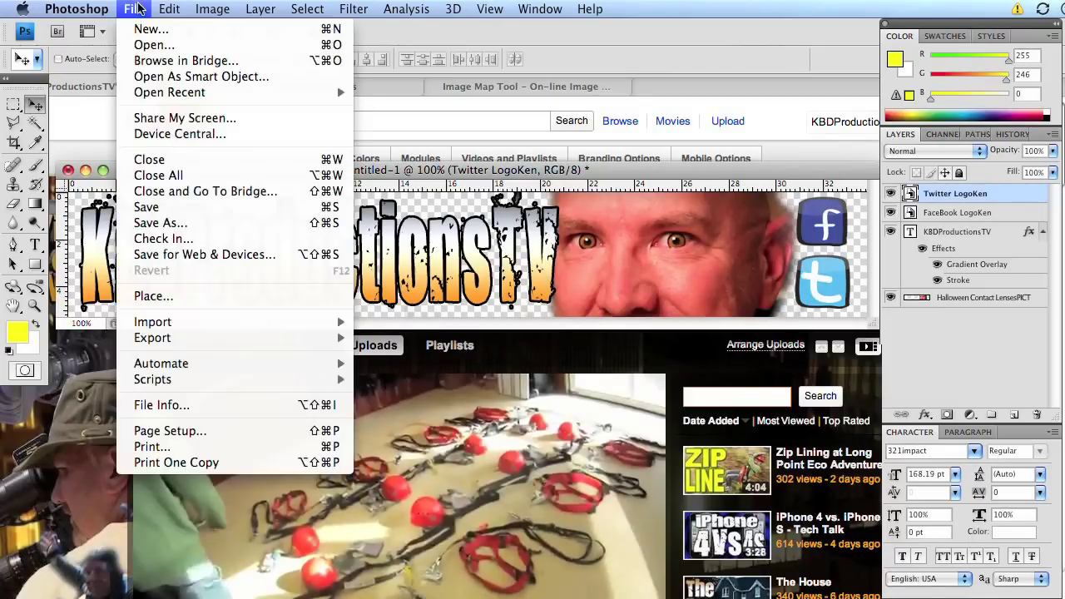
click(160, 223)
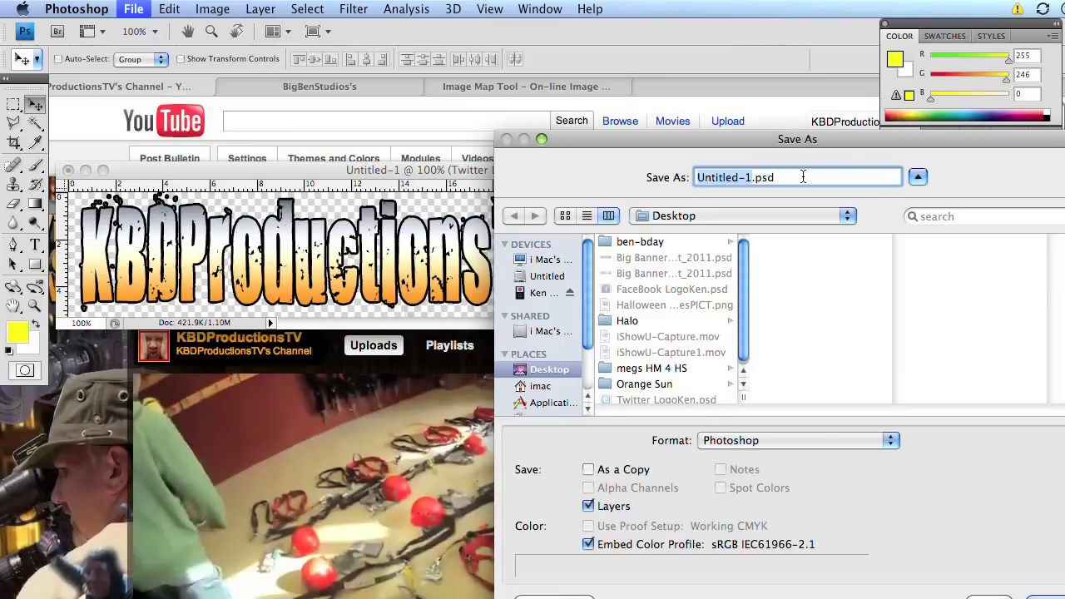
text(banner)
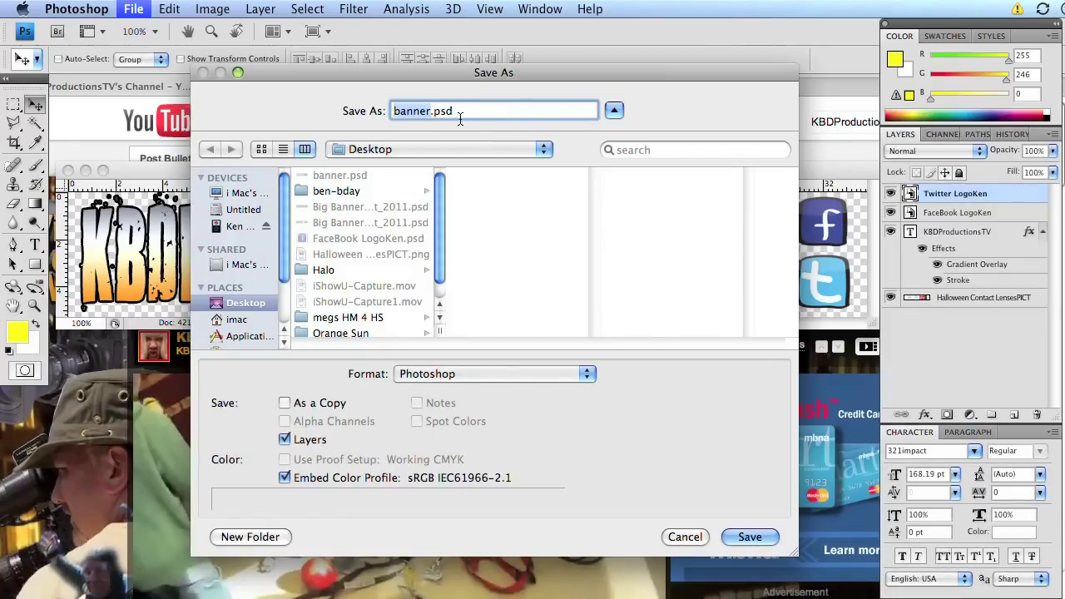
click(459, 375)
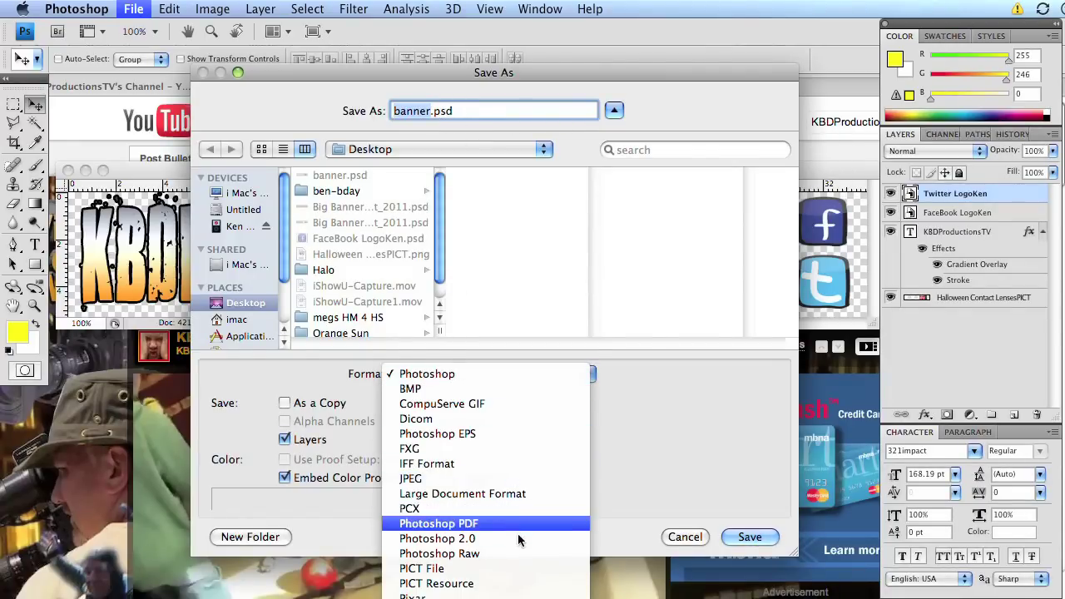
click(493, 328)
drag(434, 76, 431, 32)
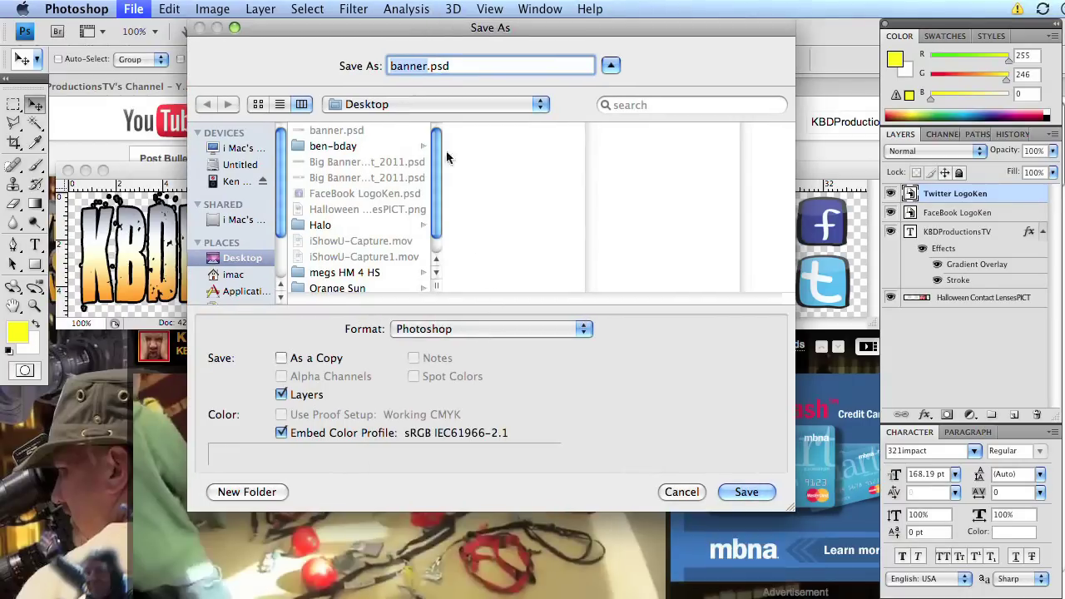
click(473, 329)
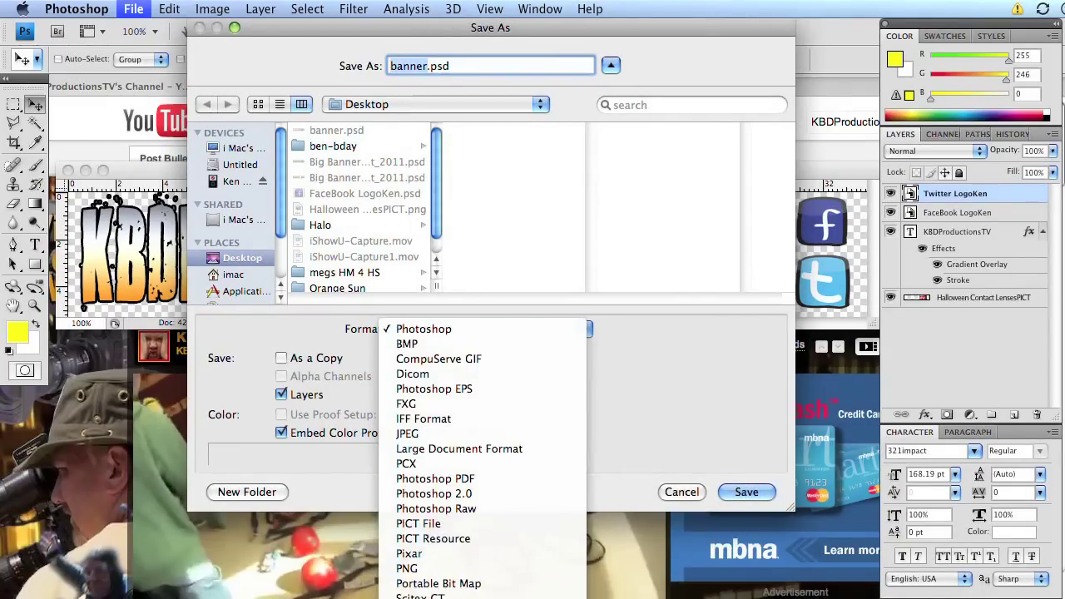
click(478, 569)
click(746, 492)
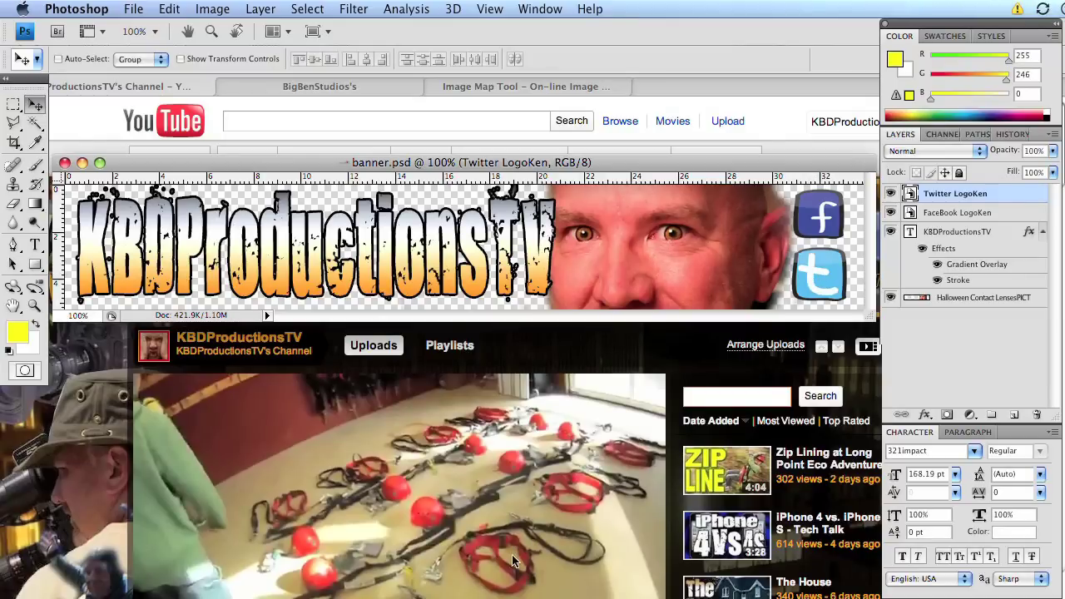
On image-maps.com's Image Map Tool page, choose Desktop > banner.png for upload.
click(583, 489)
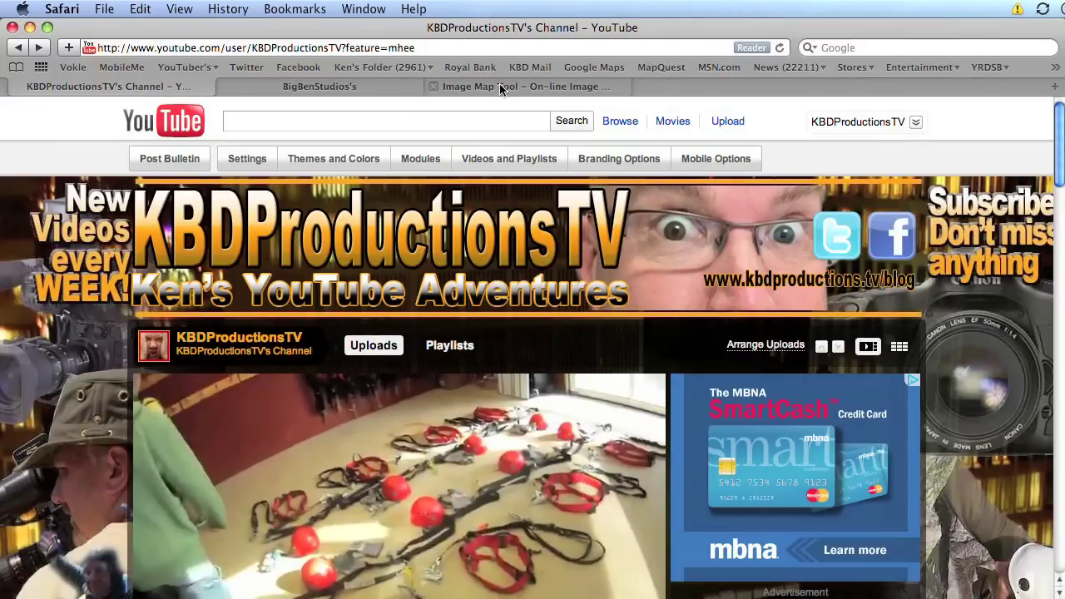
click(499, 88)
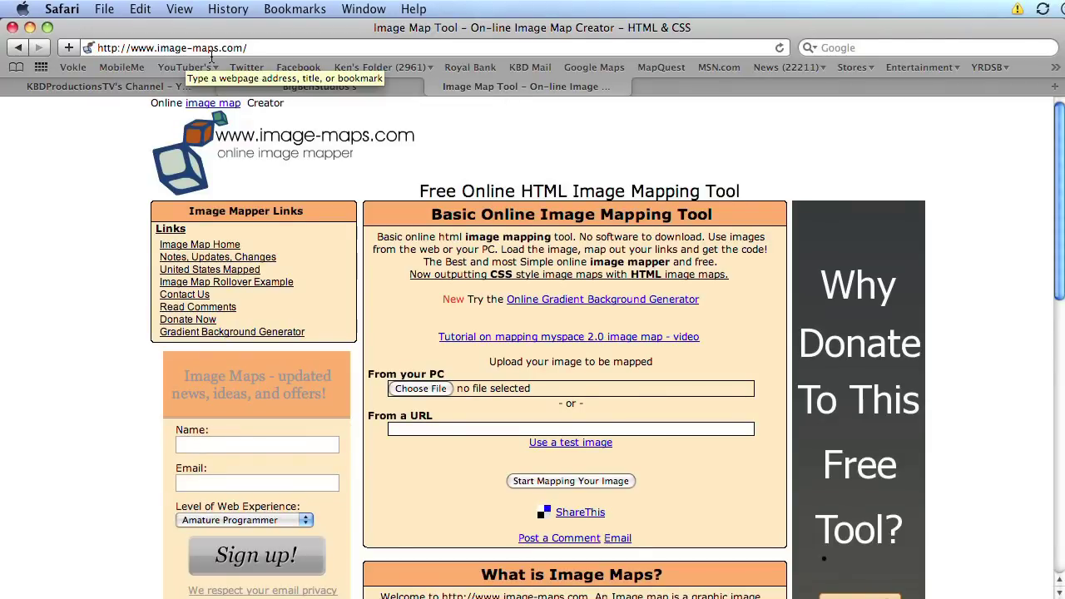
click(422, 389)
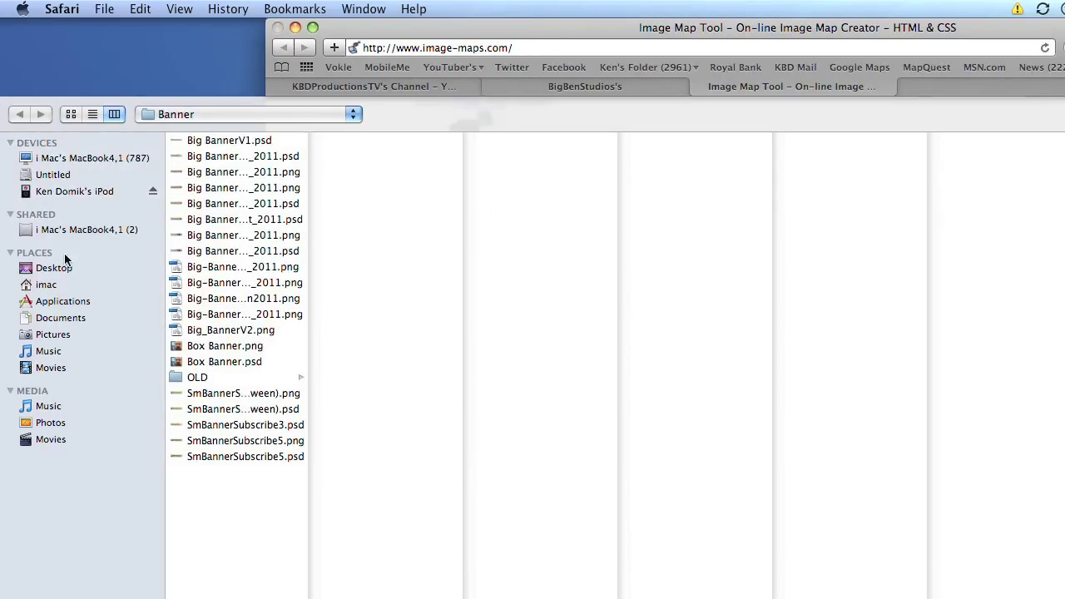
click(55, 268)
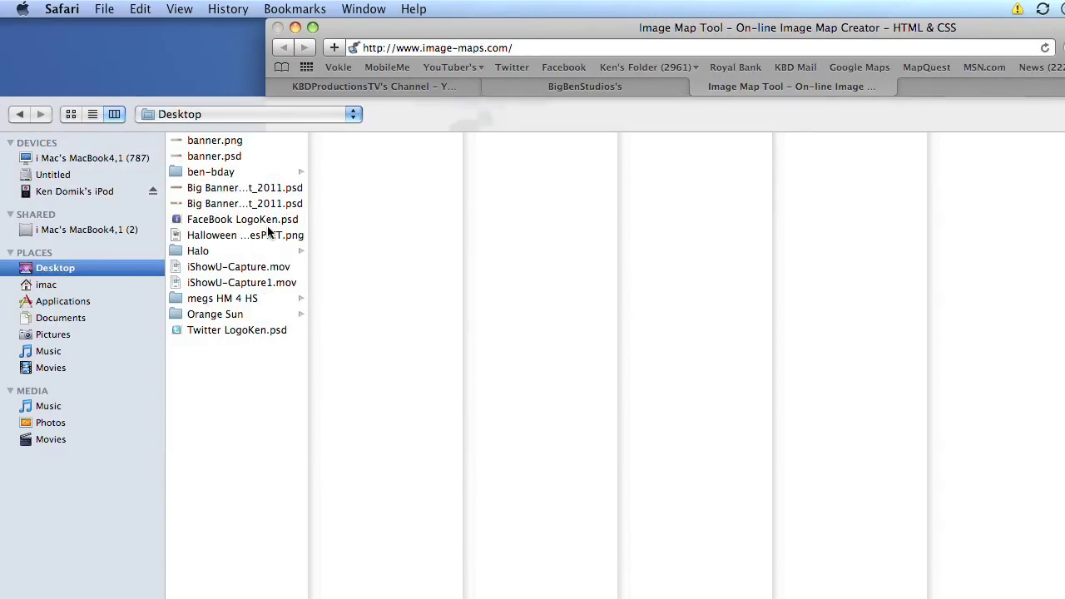
double_click(223, 142)
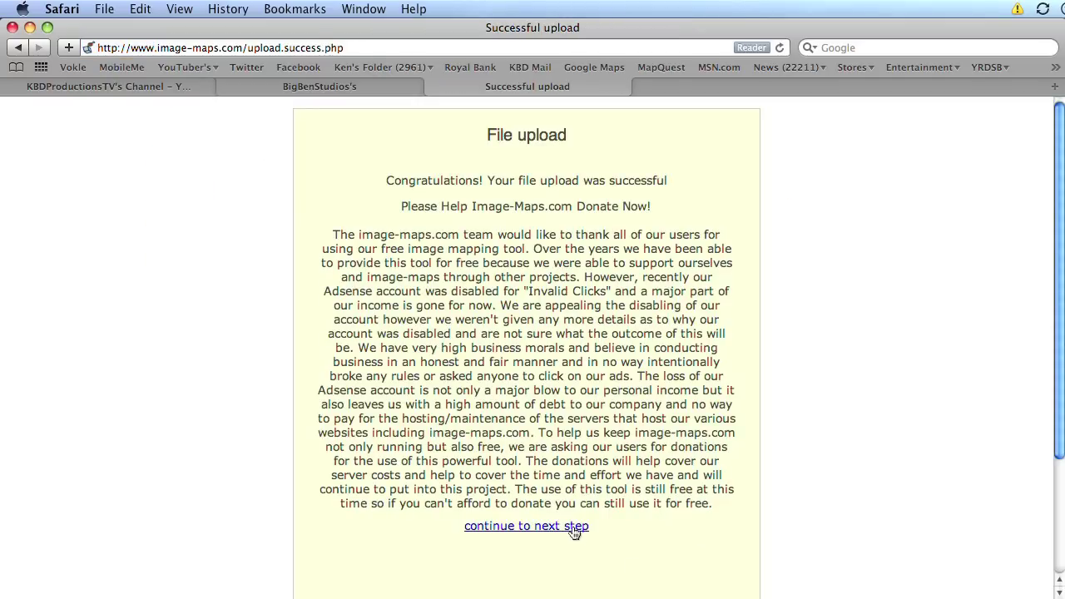
Draw a rectangle hotspot over the banner's Facebook icon, paste the KBDProductionsTV Facebook URL as its link, and save it.
click(573, 527)
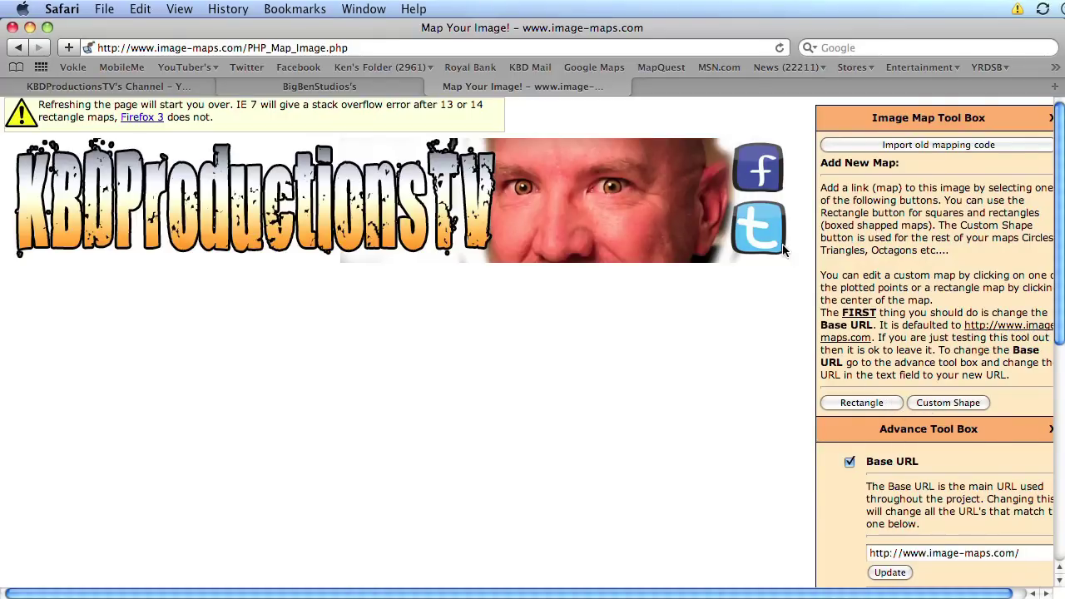
click(861, 403)
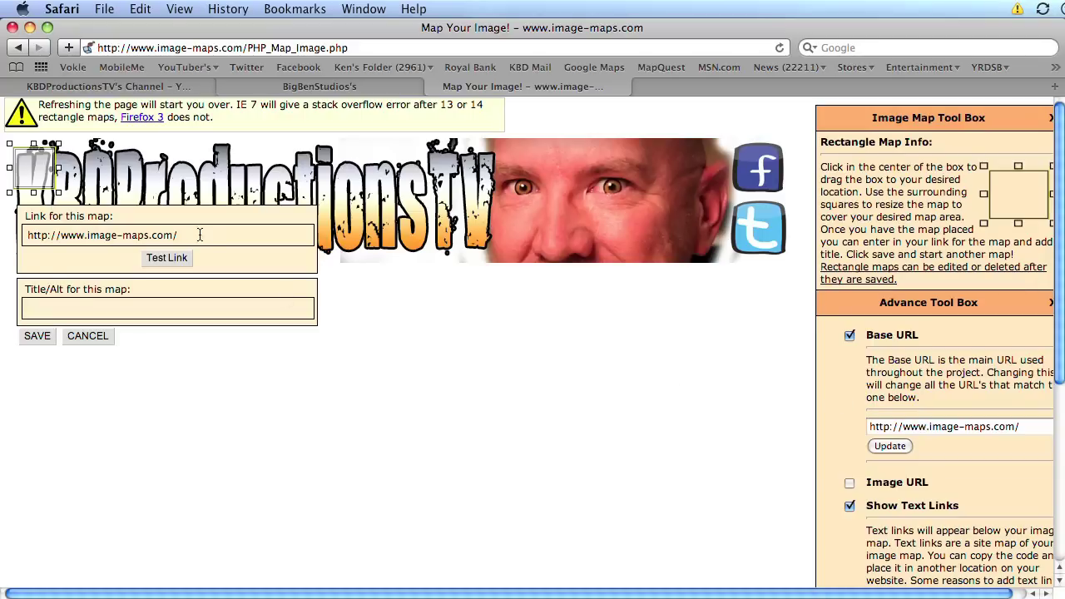
drag(41, 172, 770, 179)
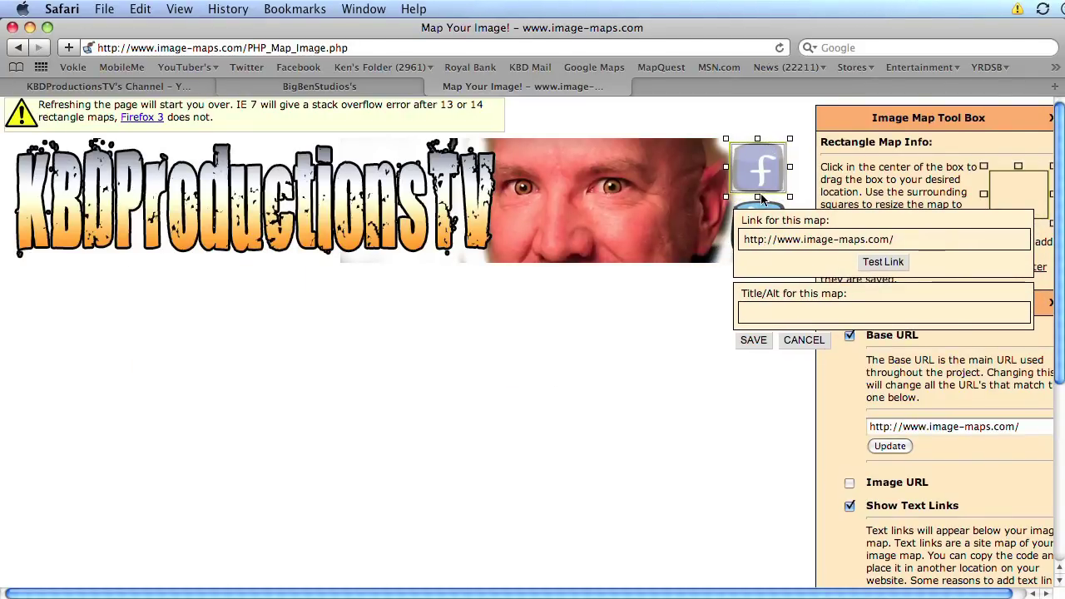
click(907, 239)
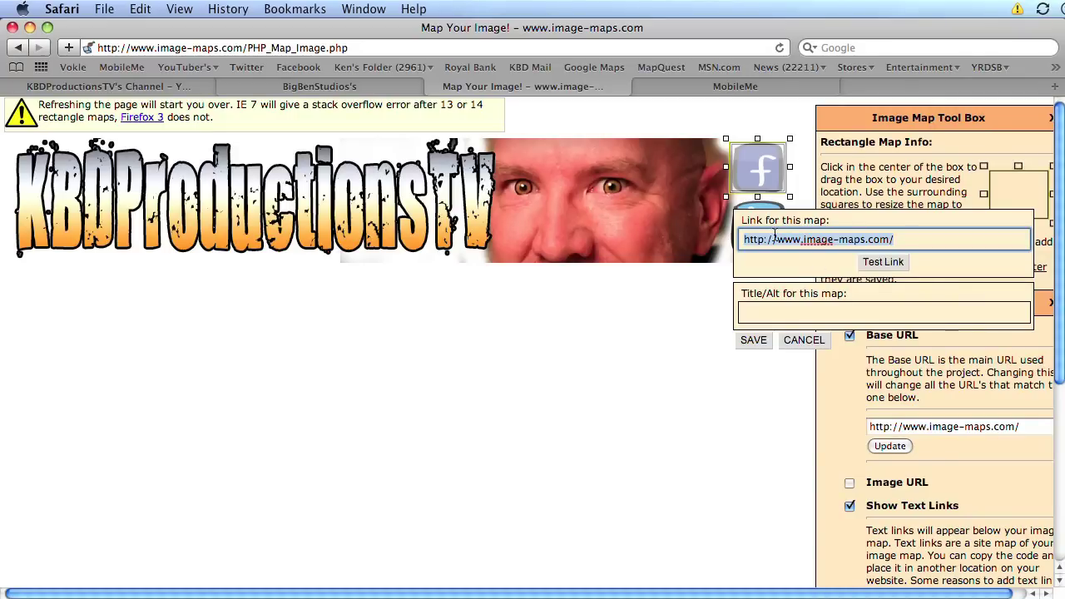
key(super+v)
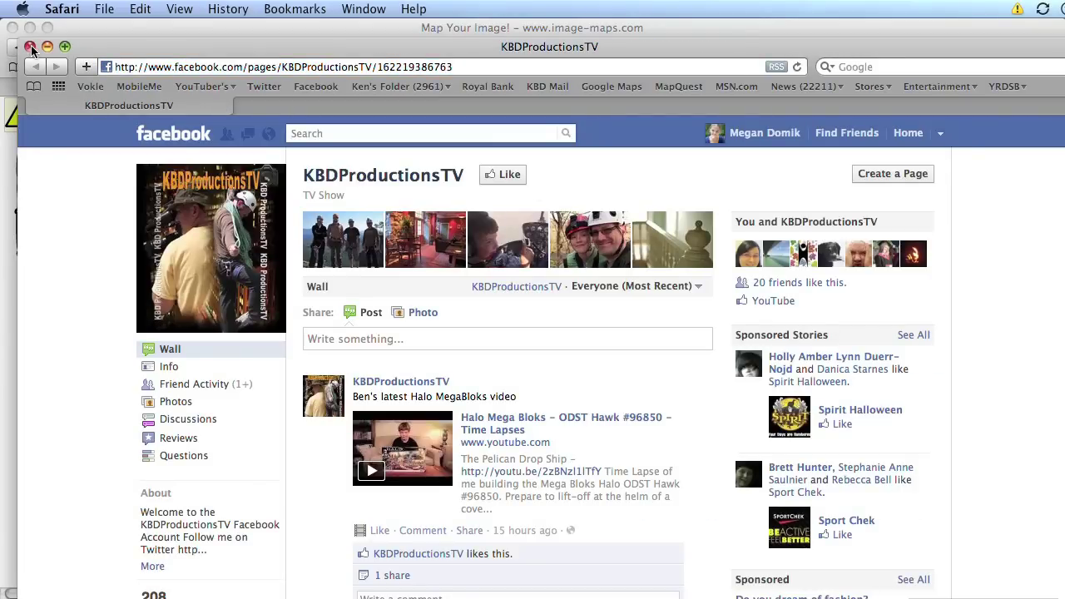
click(30, 47)
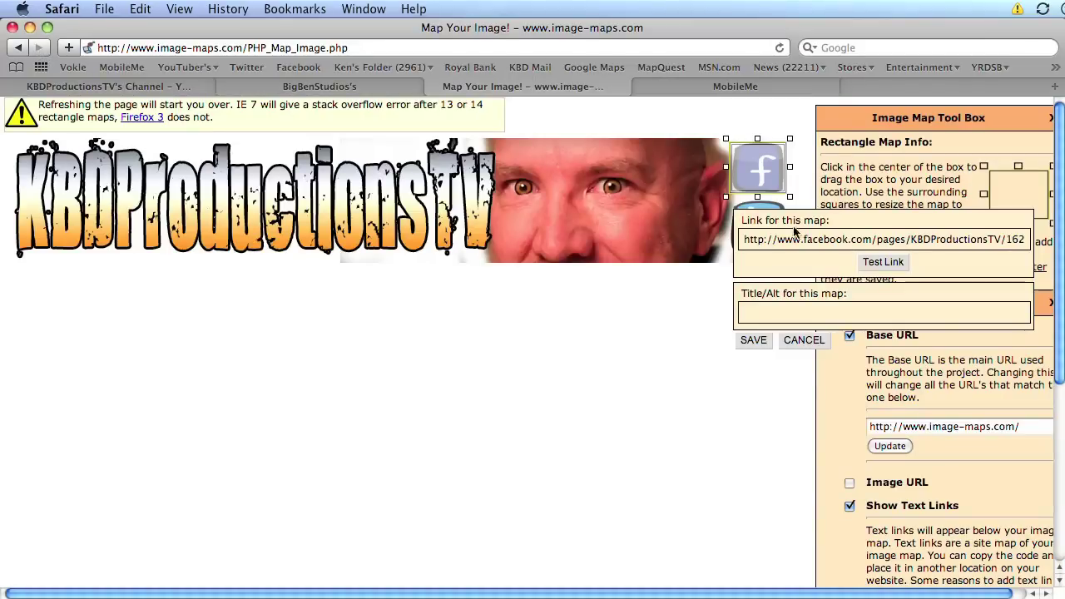
click(753, 341)
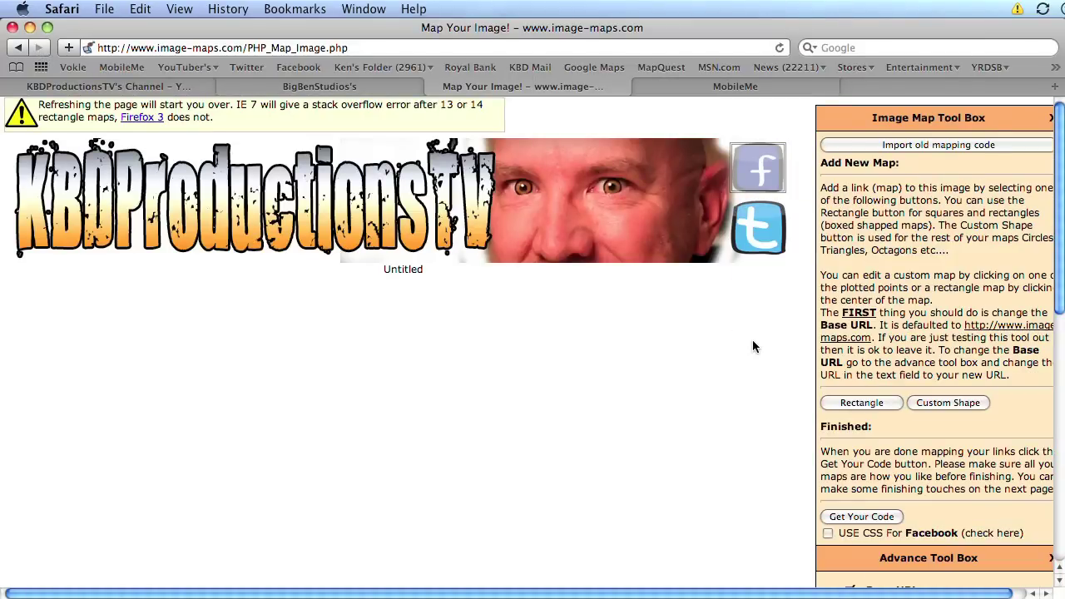
Add a rectangle hotspot over the Twitter icon, paste the Twitter profile URL, test the link, and save.
click(873, 406)
drag(50, 180, 766, 235)
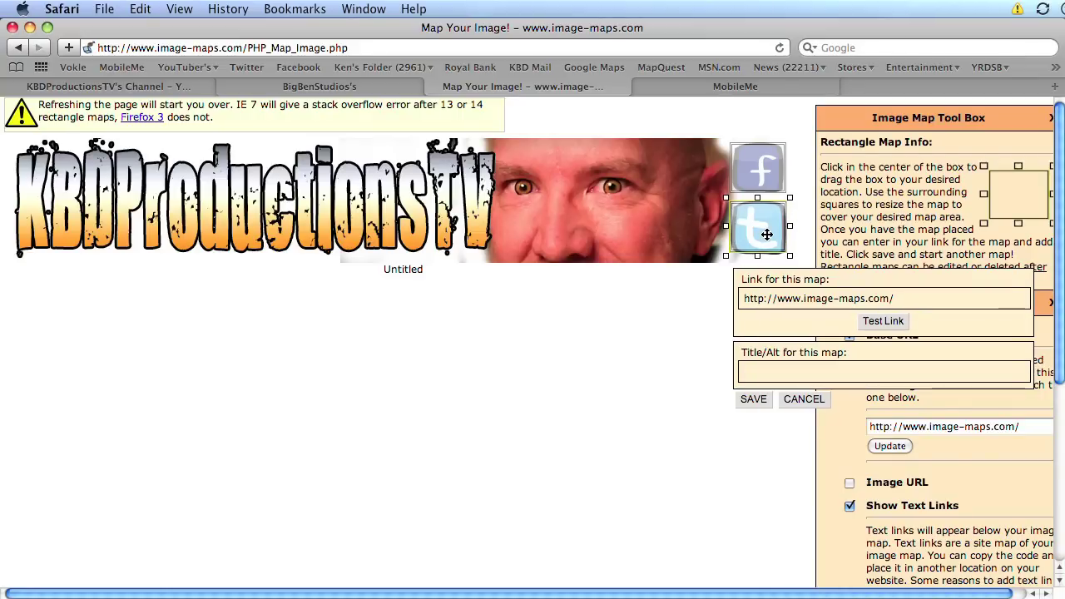
click(915, 302)
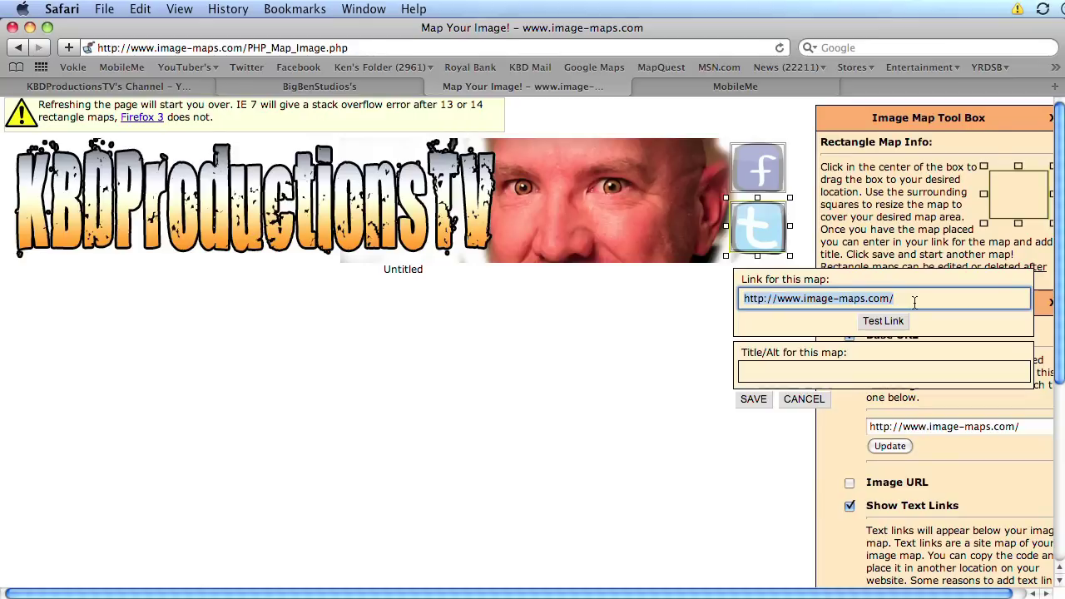
text(http://twitter.com/#!/@kendomik)
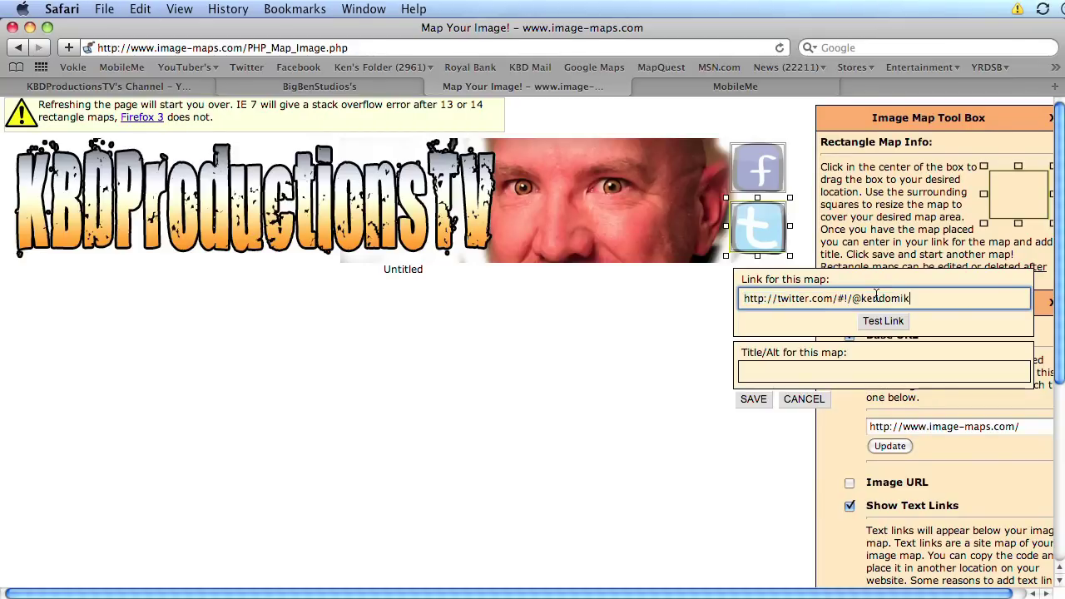
click(888, 322)
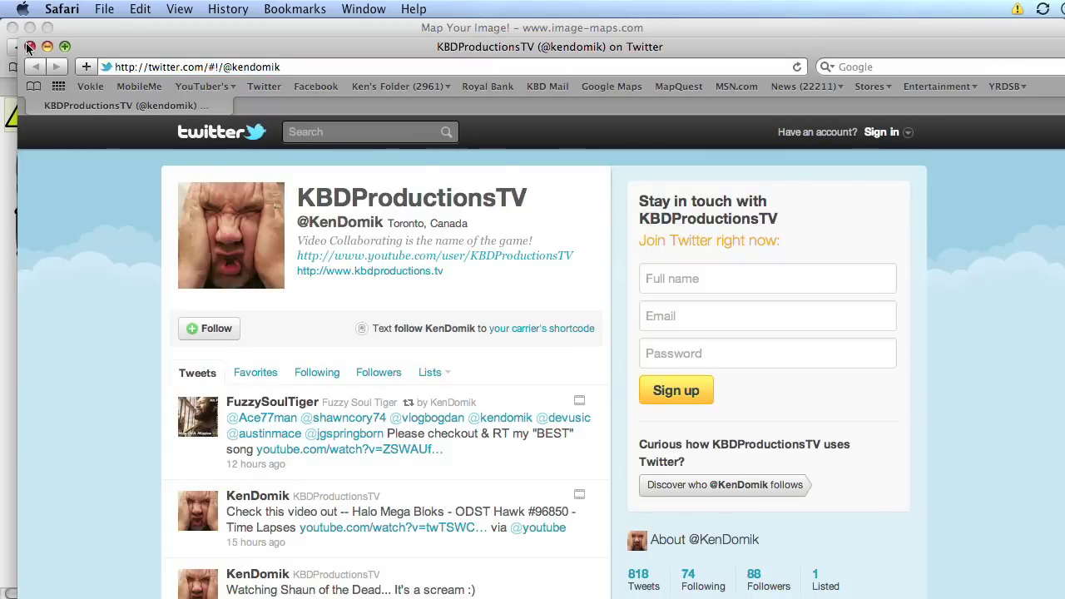
click(29, 47)
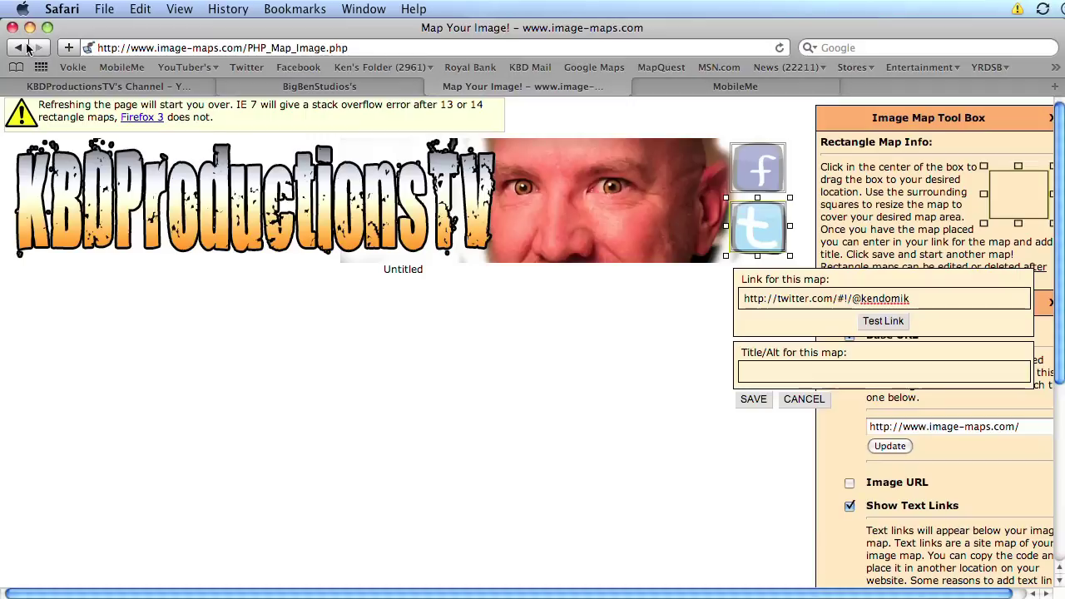
click(754, 400)
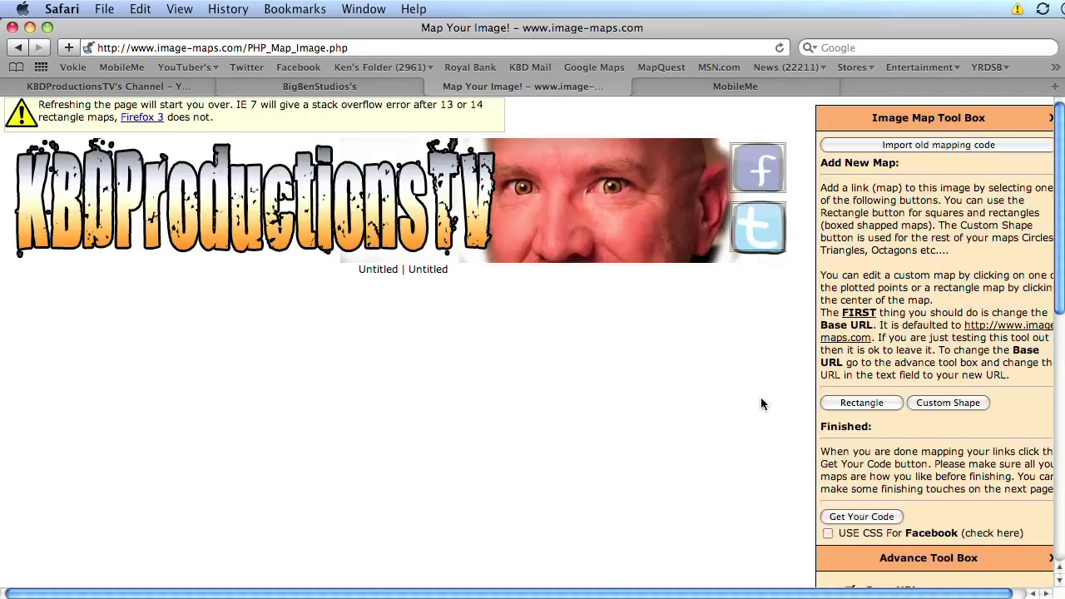
Generate the image map, select all of its HTML code, and go back to the YouTube channel tab.
click(878, 518)
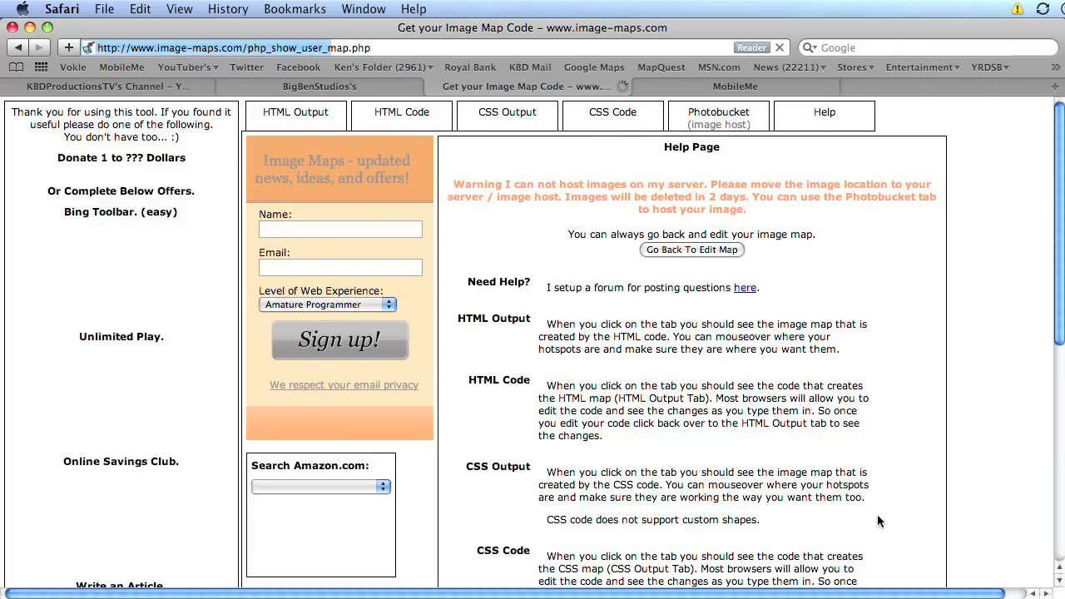
click(397, 119)
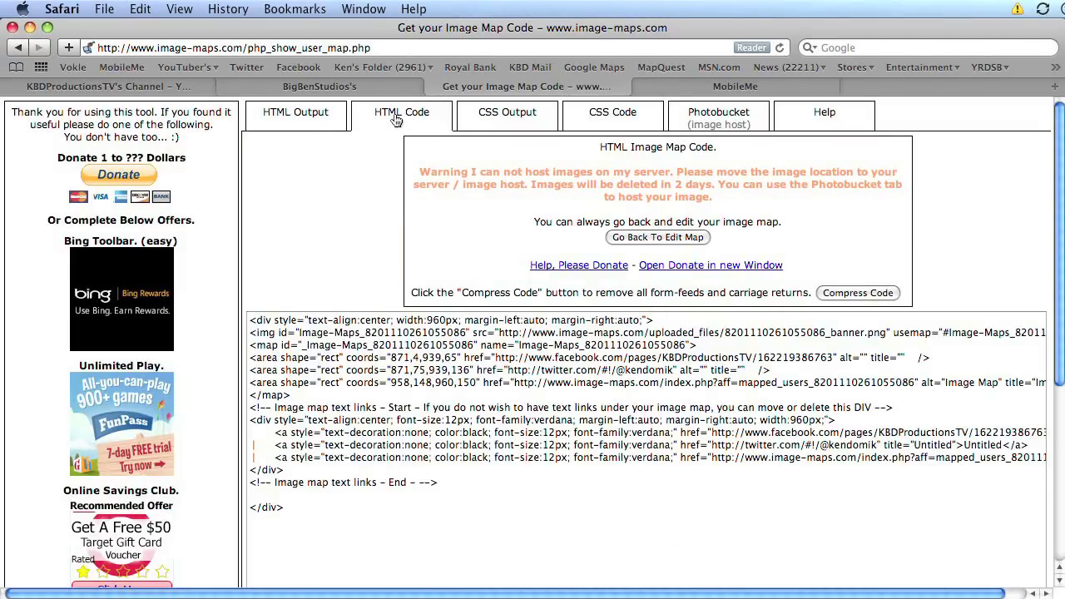
drag(509, 540, 249, 316)
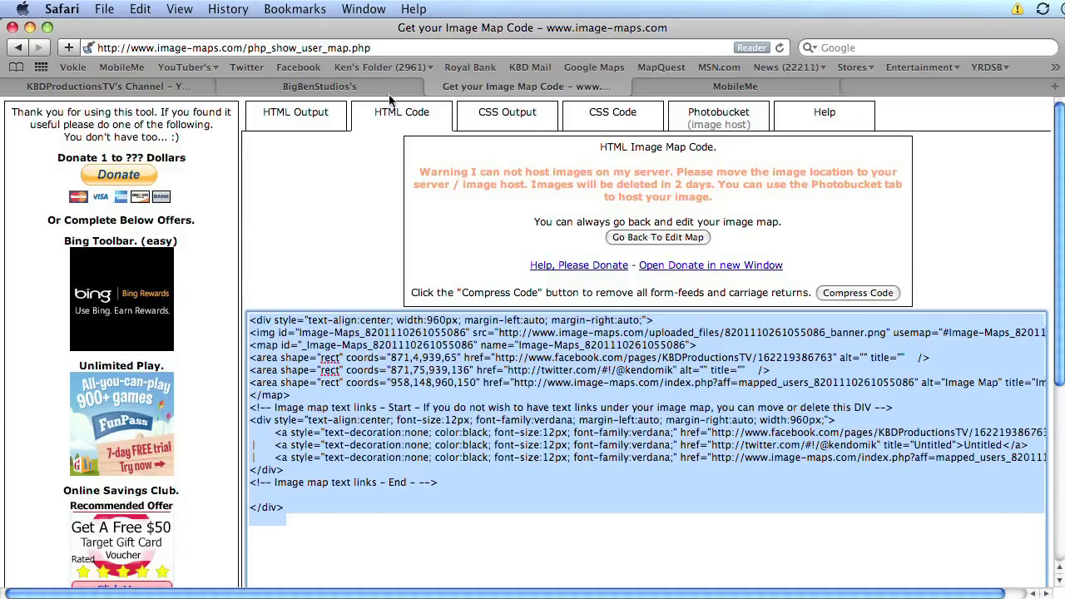
click(58, 90)
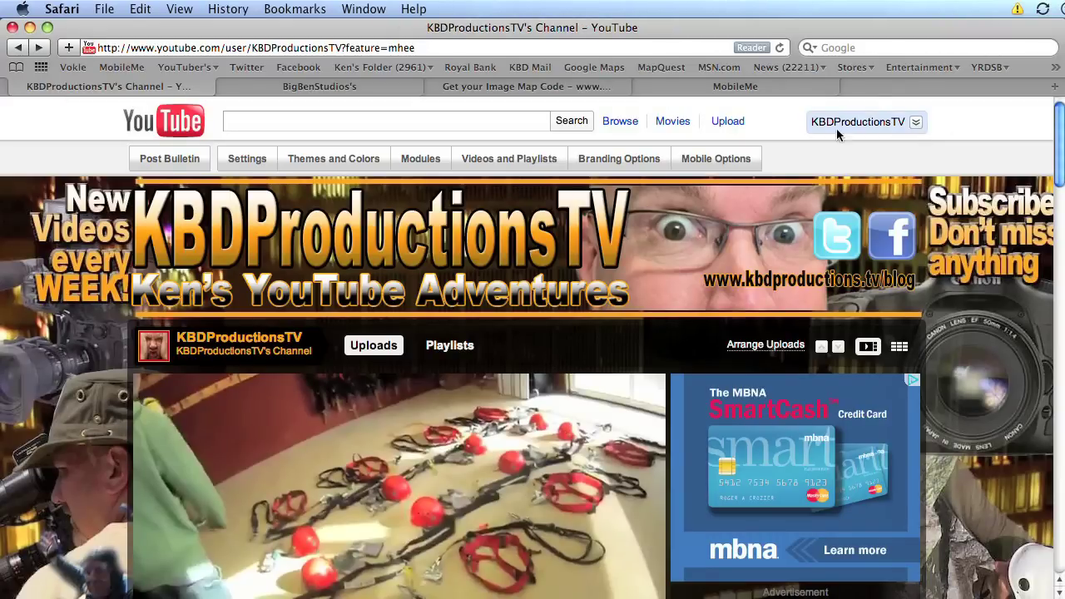
In Branding Options, delete the current Channel Banner and upload banner.png from the Desktop.
click(626, 159)
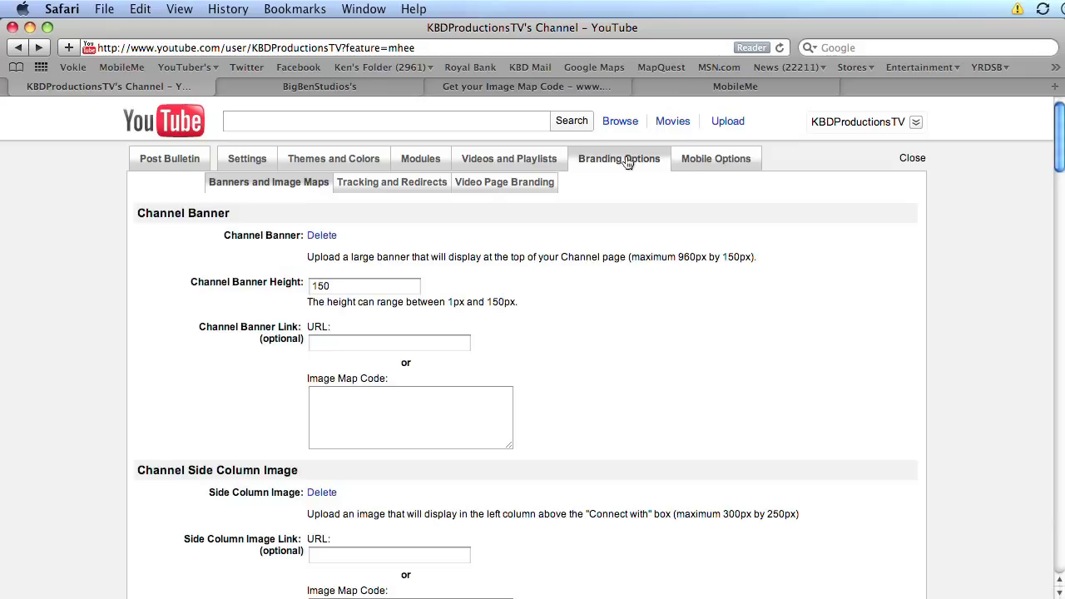
click(322, 237)
click(337, 239)
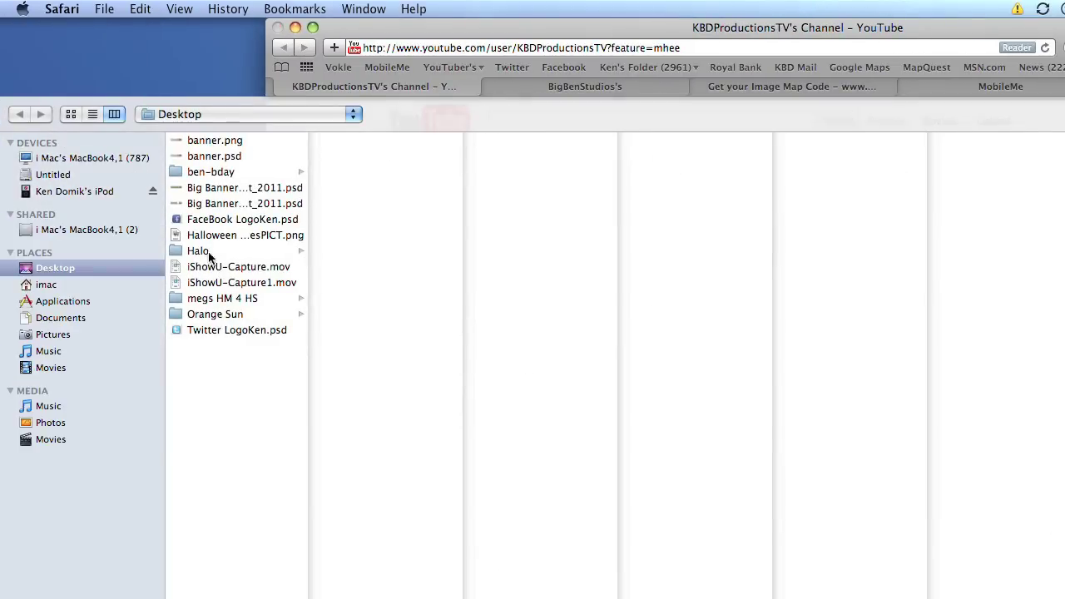
click(224, 143)
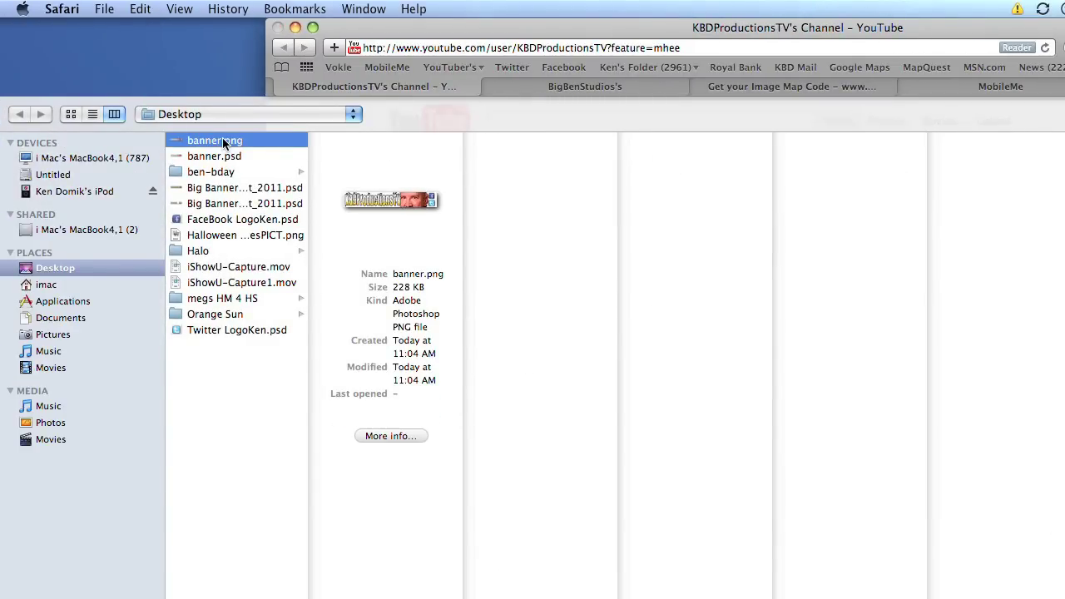
double_click(223, 143)
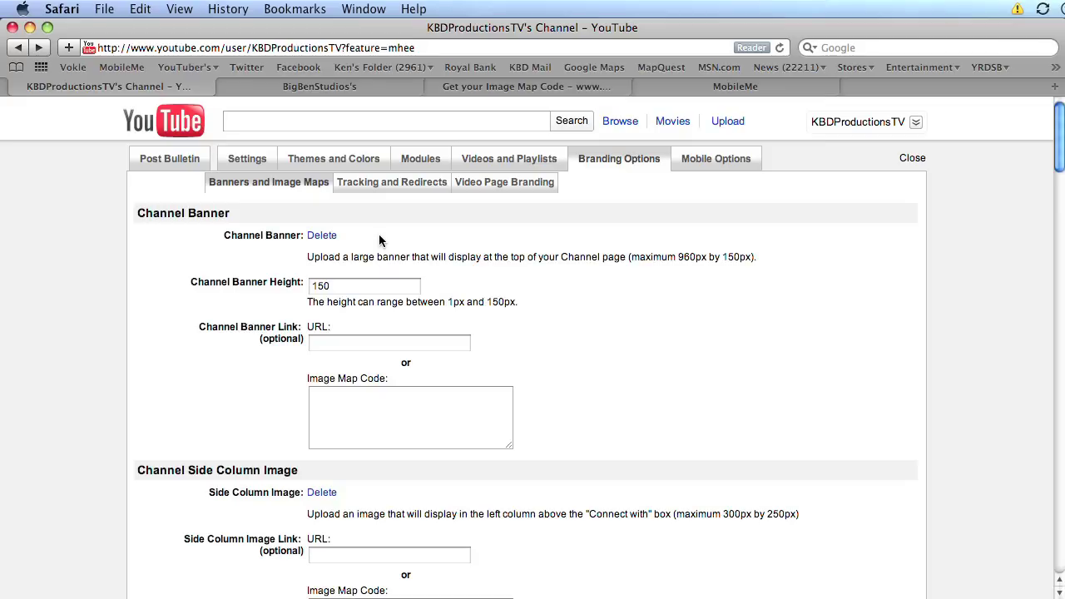
Paste the HTML into the Image Map Code field, save the branding changes, and close Branding Options.
click(370, 410)
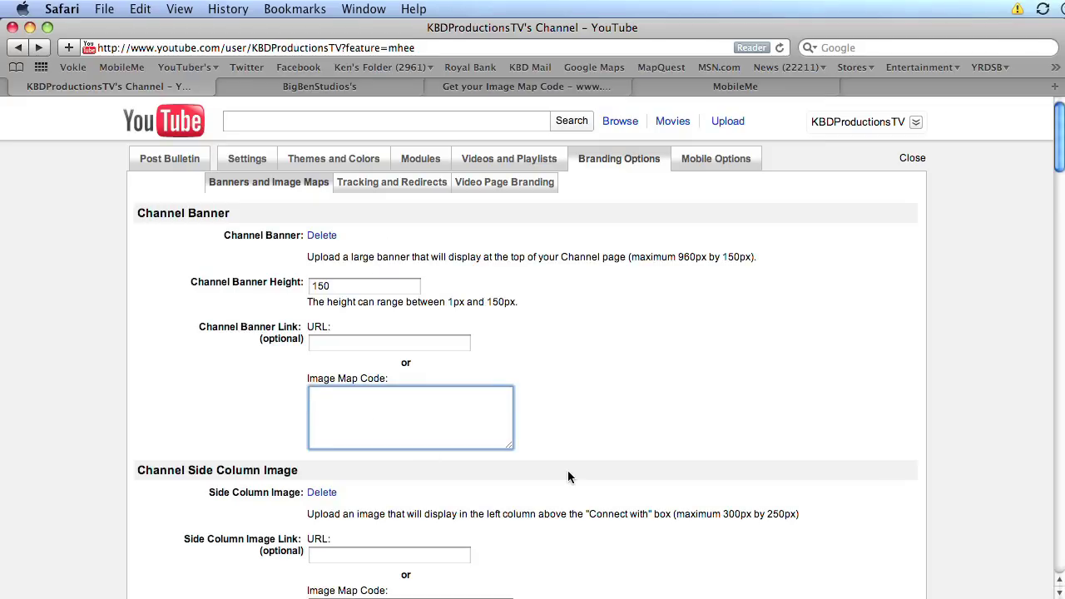
key(super+v)
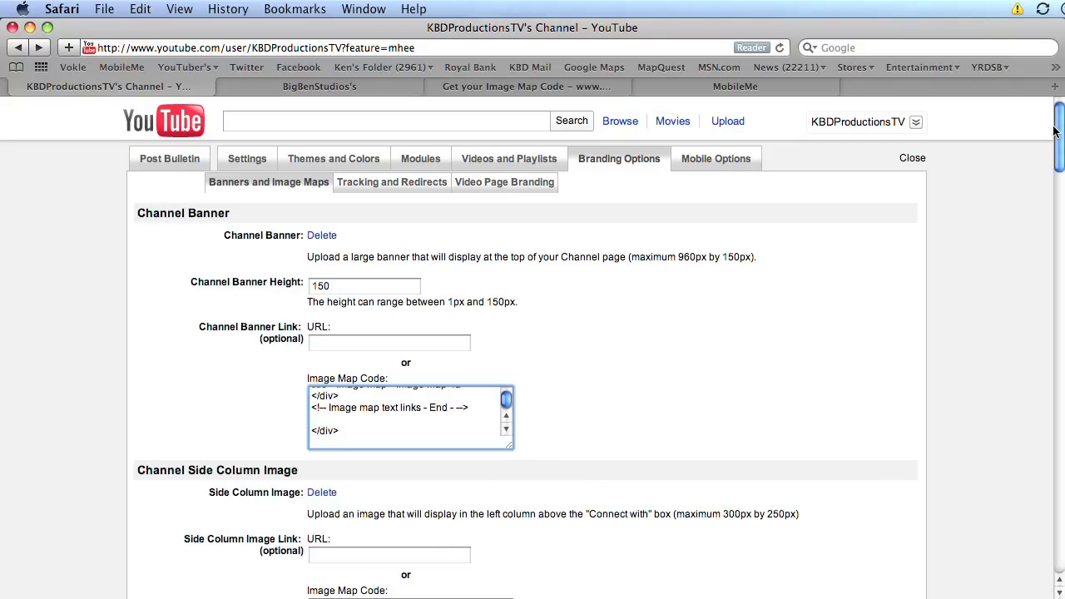
drag(1055, 131, 1058, 195)
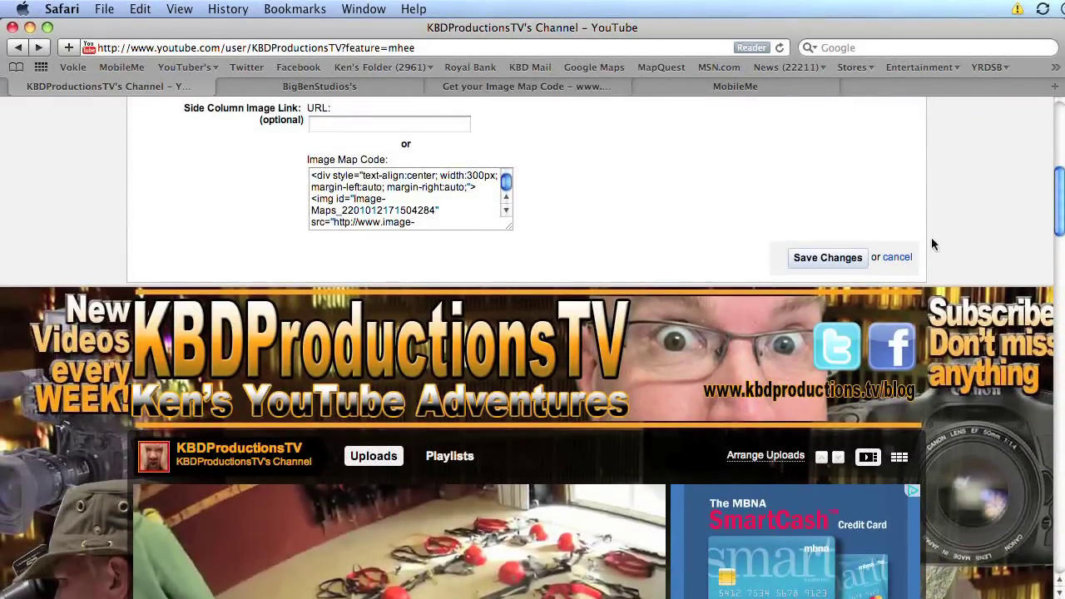
click(836, 259)
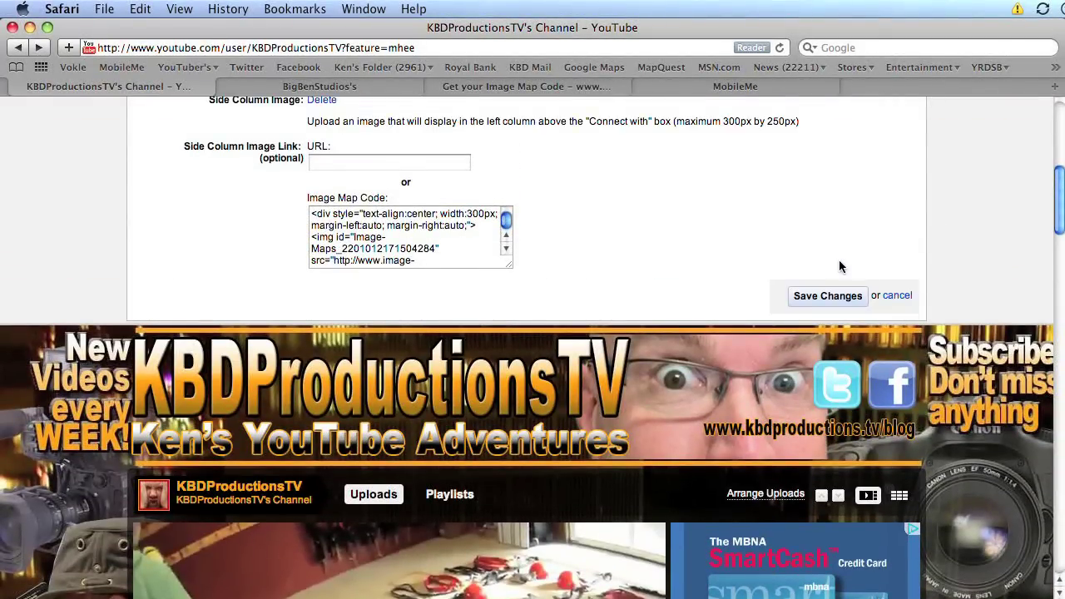
drag(1062, 229, 1062, 125)
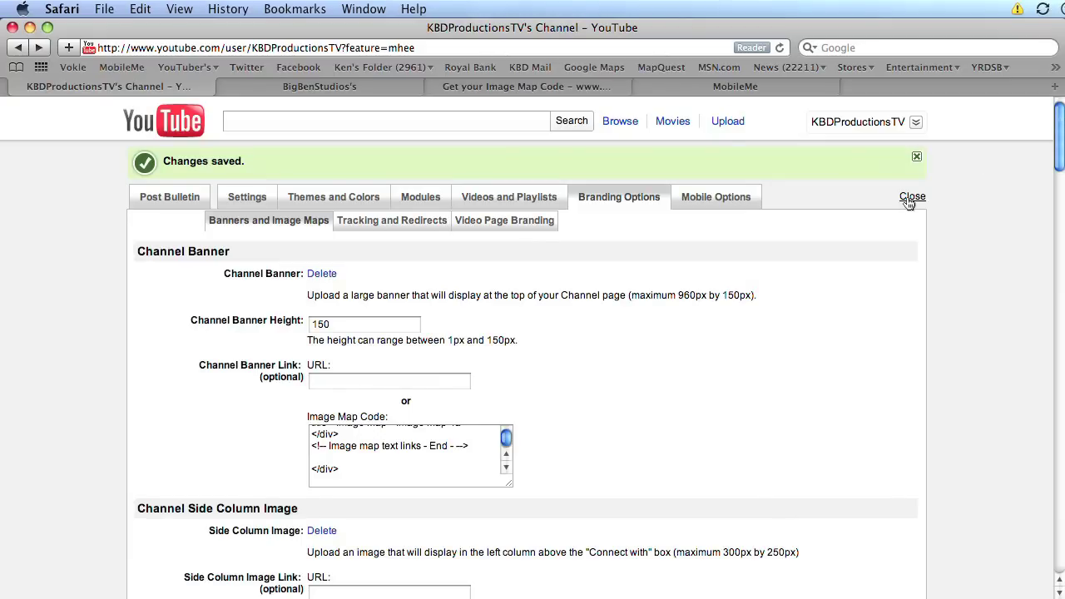
click(911, 197)
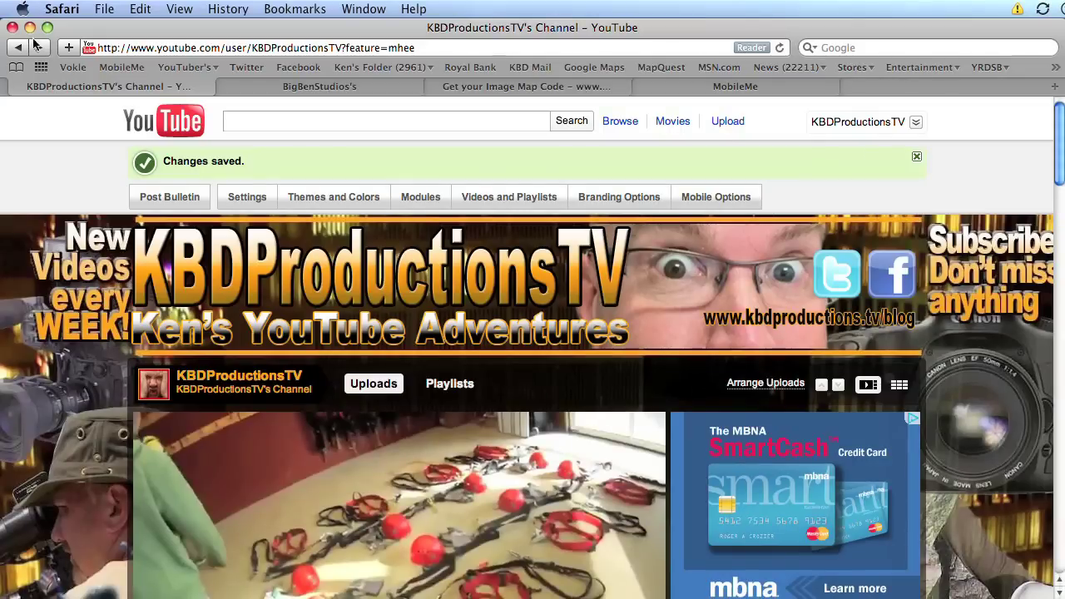
Reload the KBDProductionsTV channel page to show the new banner with its Facebook and Twitter logos.
click(781, 48)
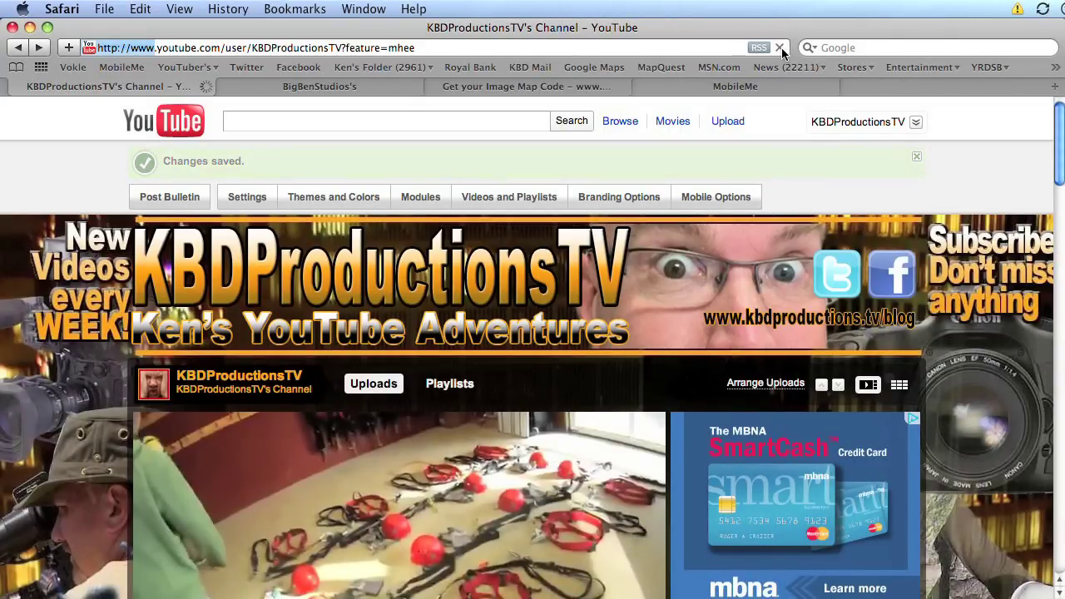